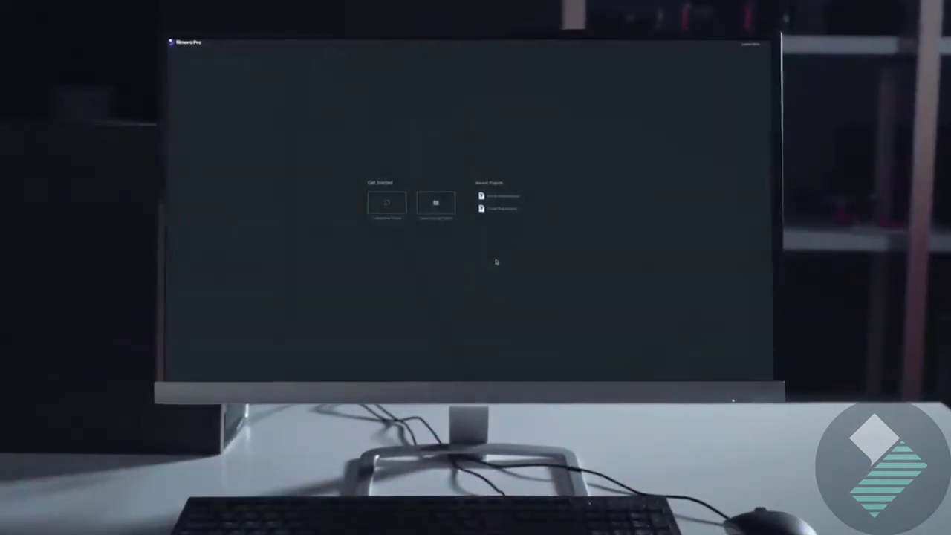
Step: Bring the FilmoraPro start window to the front from the taskbar
left_click(302, 449)
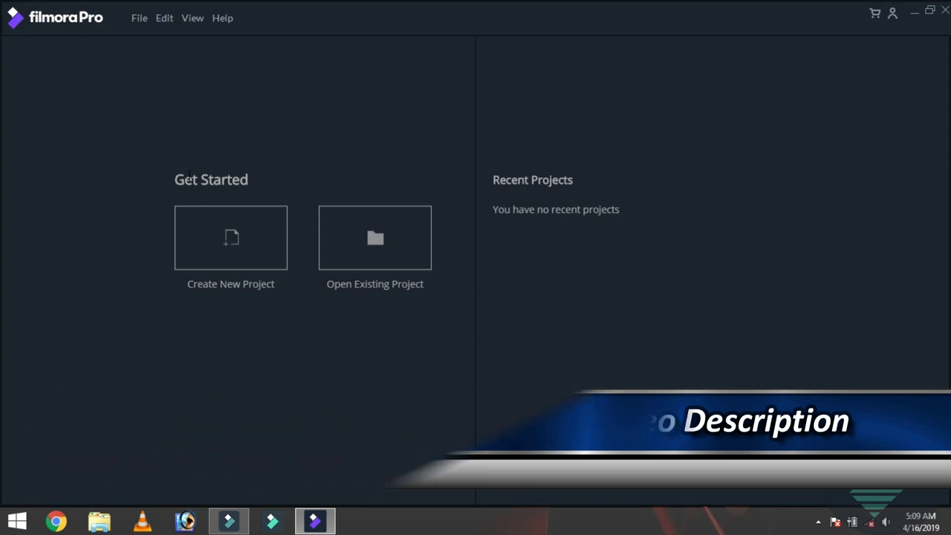
Step: Create a new untitled project from the Get Started screen
left_click(226, 241)
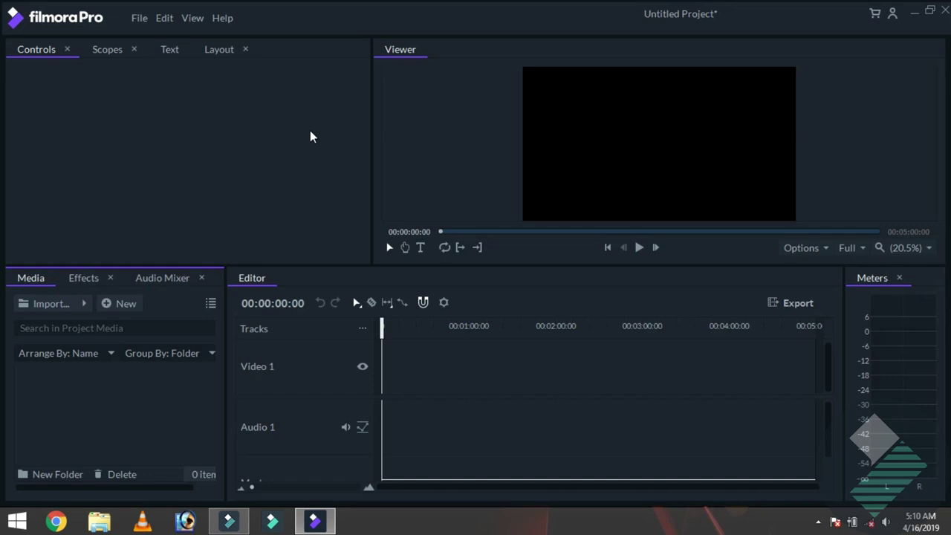
left_click(226, 128)
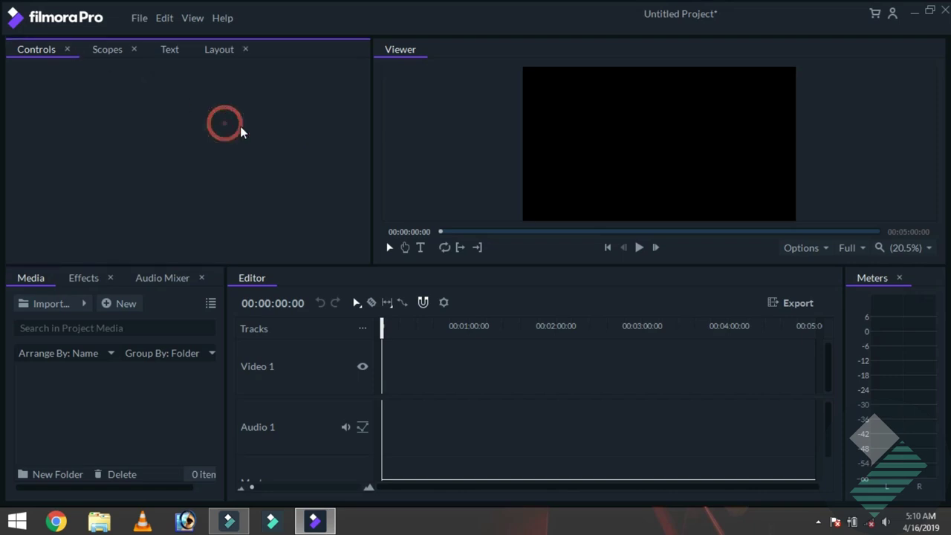
left_click(456, 123)
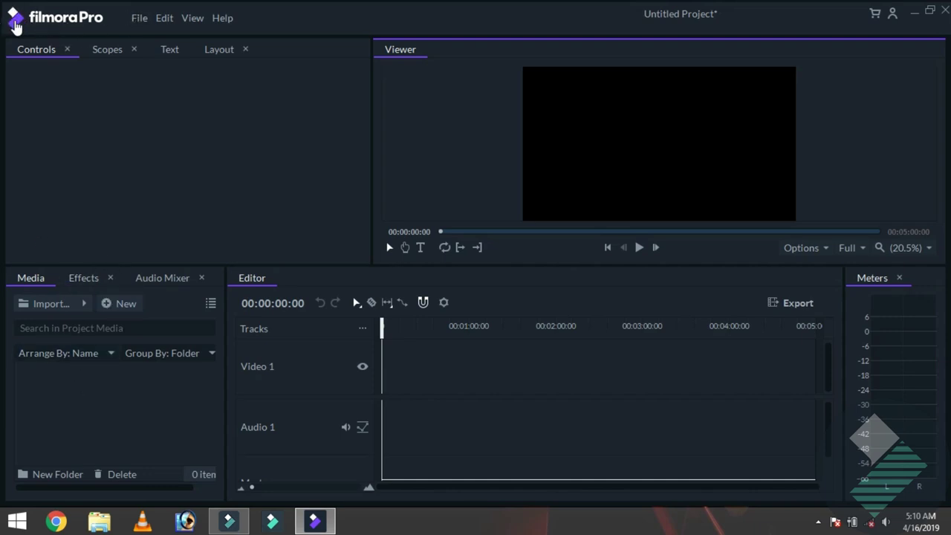
left_click(139, 22)
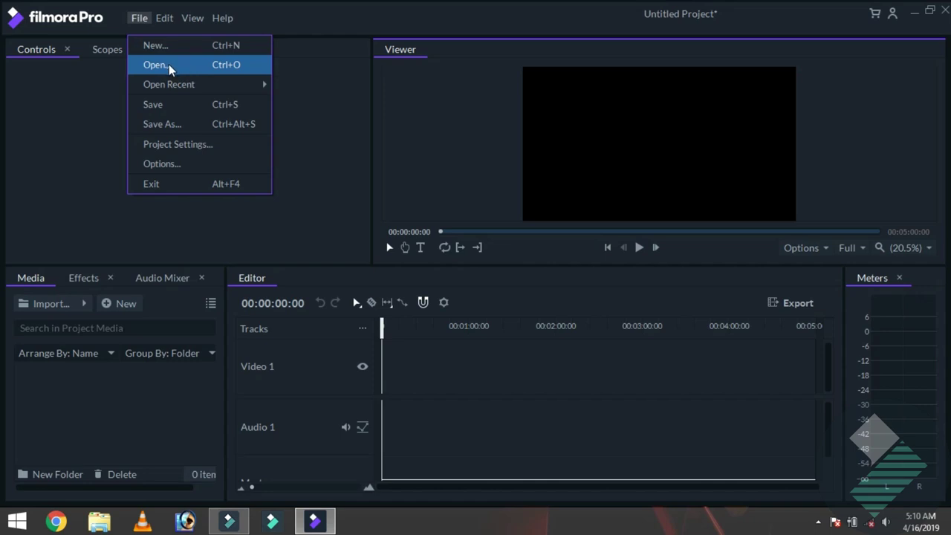
mouse_move(178, 86)
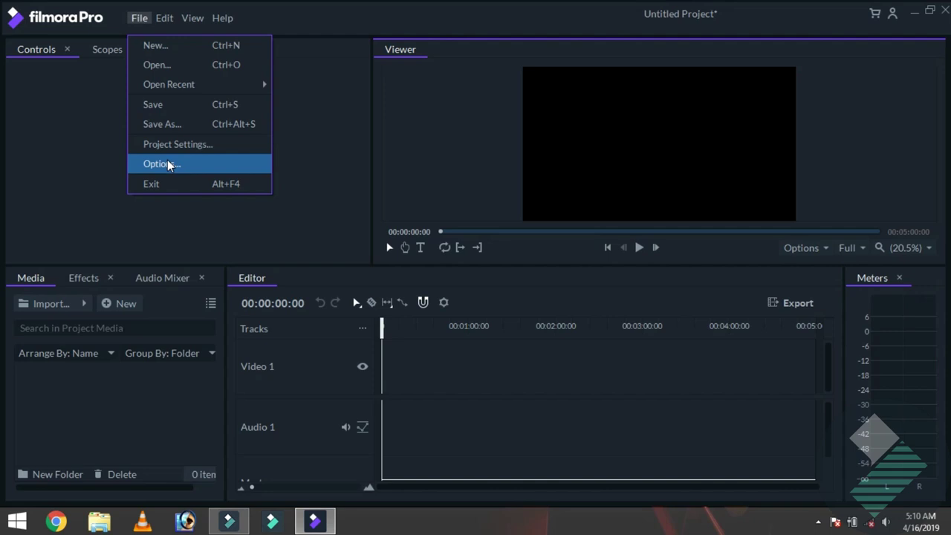
mouse_move(164, 16)
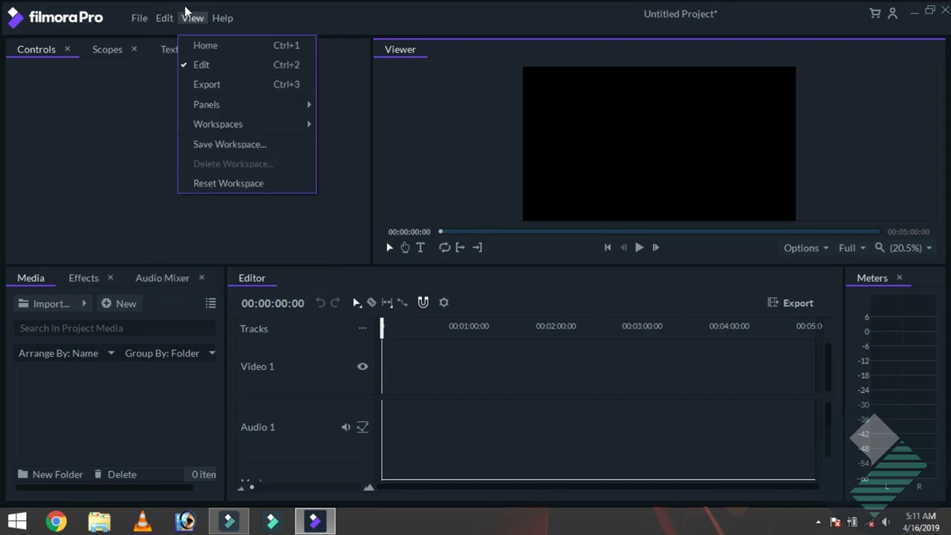
mouse_move(221, 18)
mouse_move(191, 23)
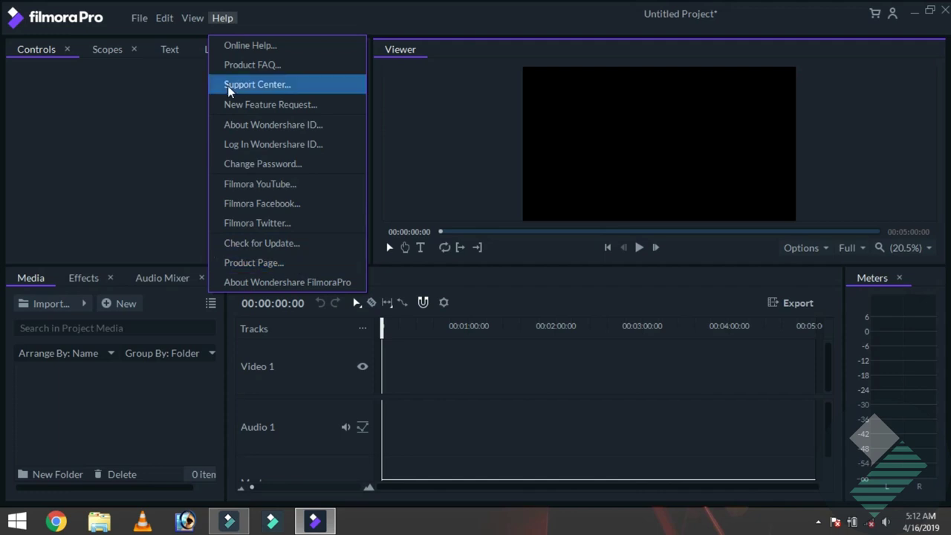
left_click(312, 22)
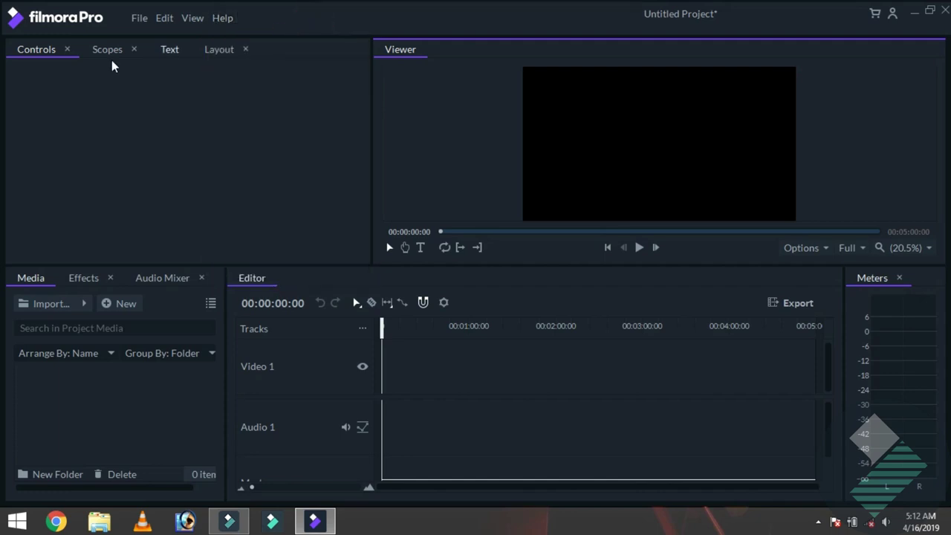
left_click(96, 98)
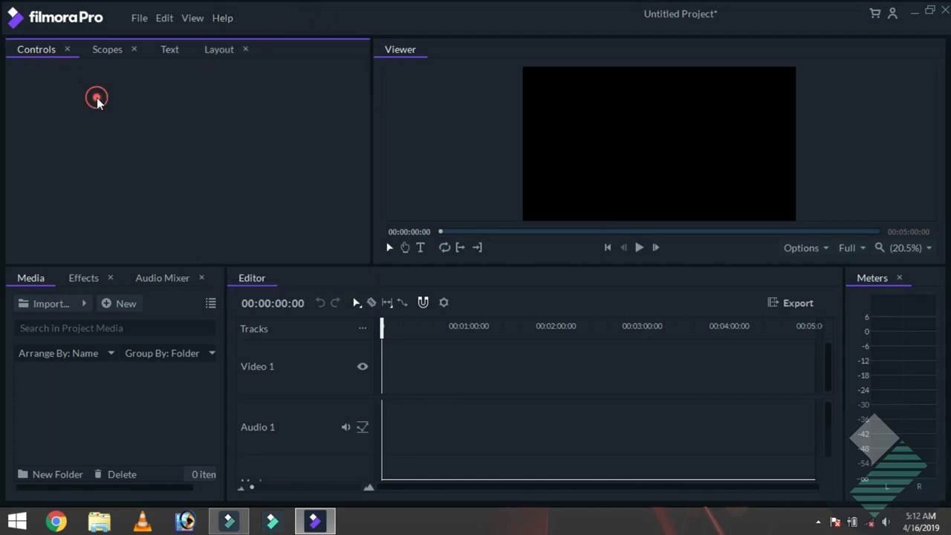
left_click(116, 57)
left_click(168, 52)
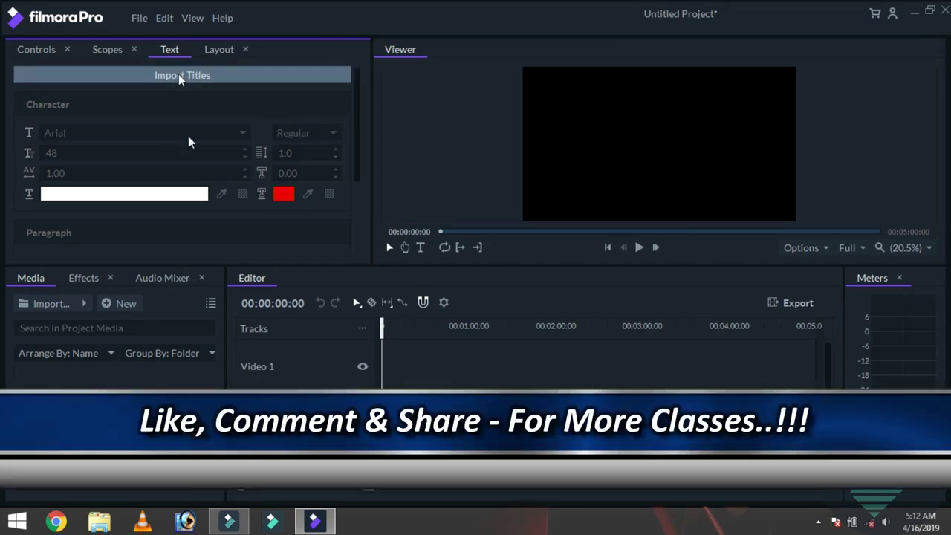
left_click(218, 52)
left_click(45, 151)
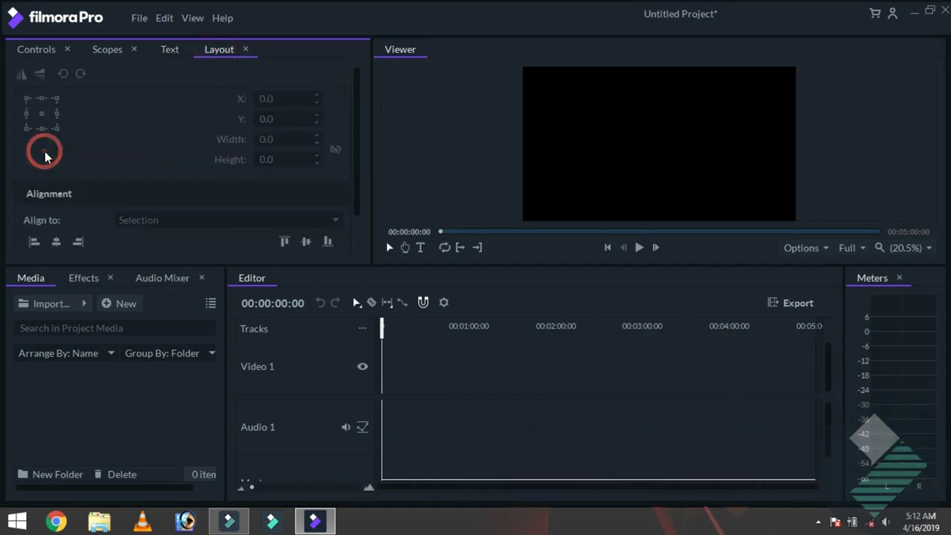
left_click(32, 53)
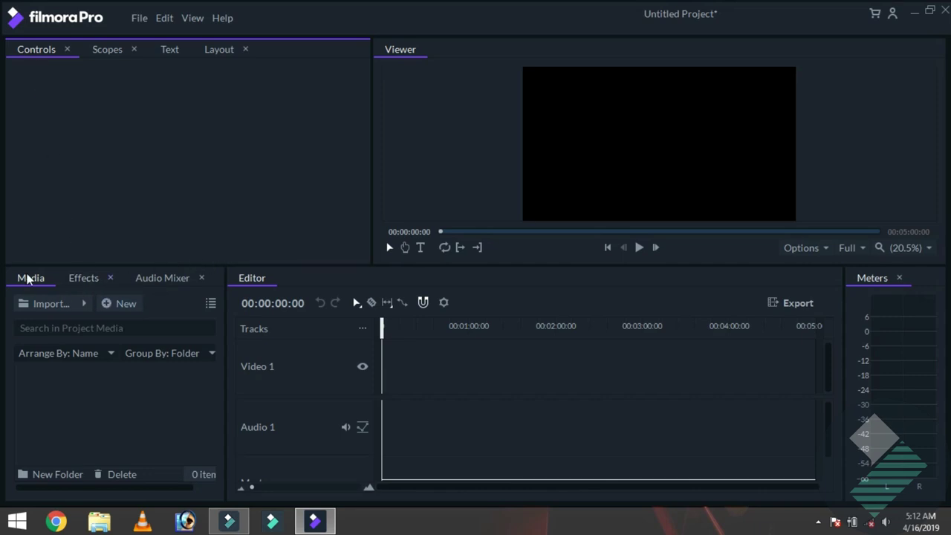
Step: Open the Effects library and expand the Transitions - Video folder
left_click(88, 392)
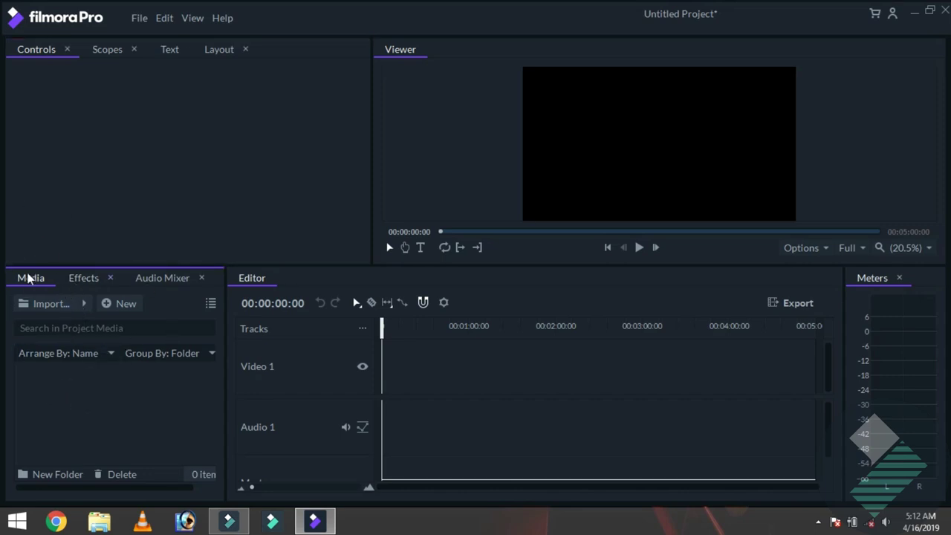
left_click(77, 283)
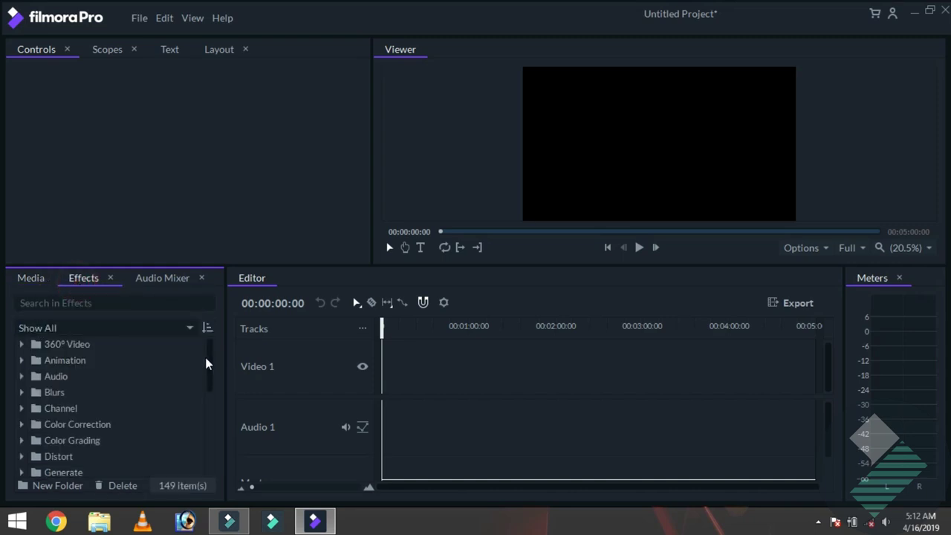
left_click_drag(208, 364, 207, 457)
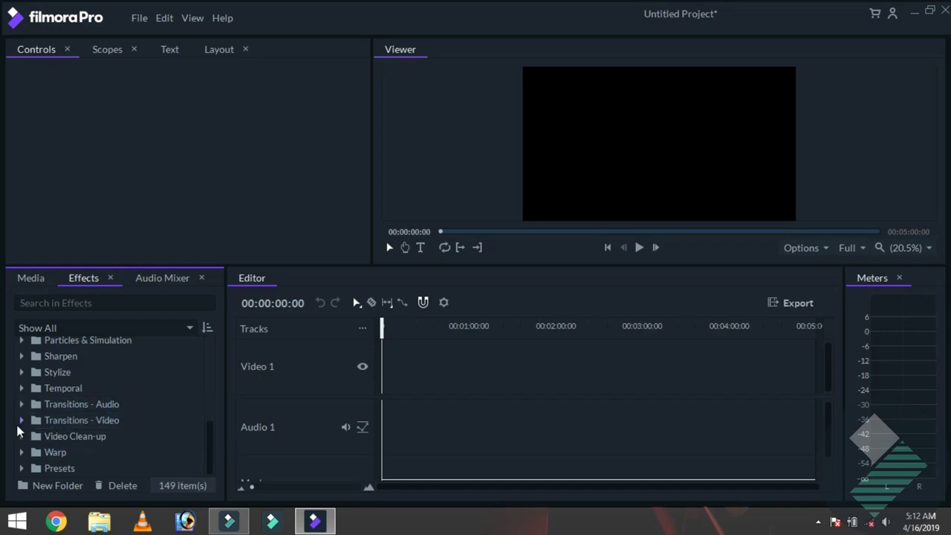
left_click(21, 421)
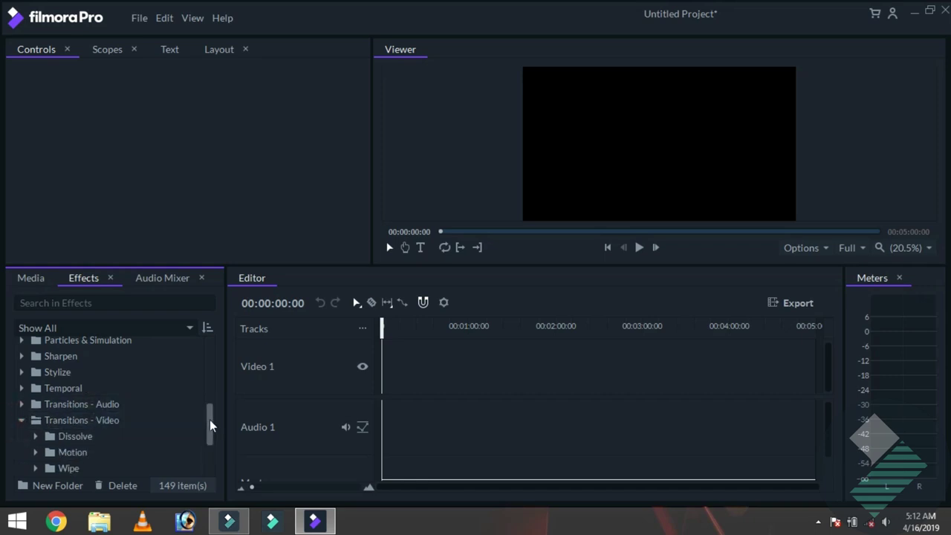
left_click_drag(210, 419, 209, 460)
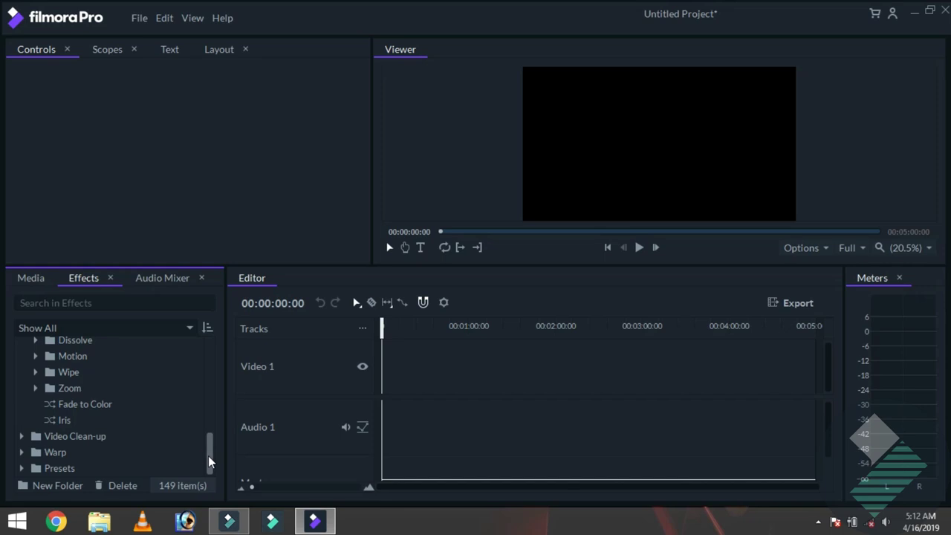
left_click_drag(208, 456, 210, 352)
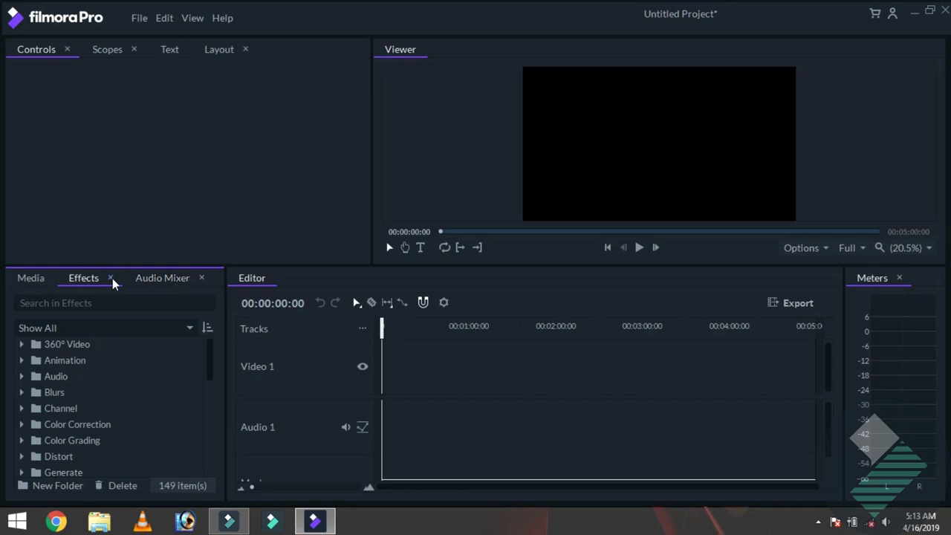
Step: Lower the Audio 1 fader in the Audio Mixer
left_click(165, 280)
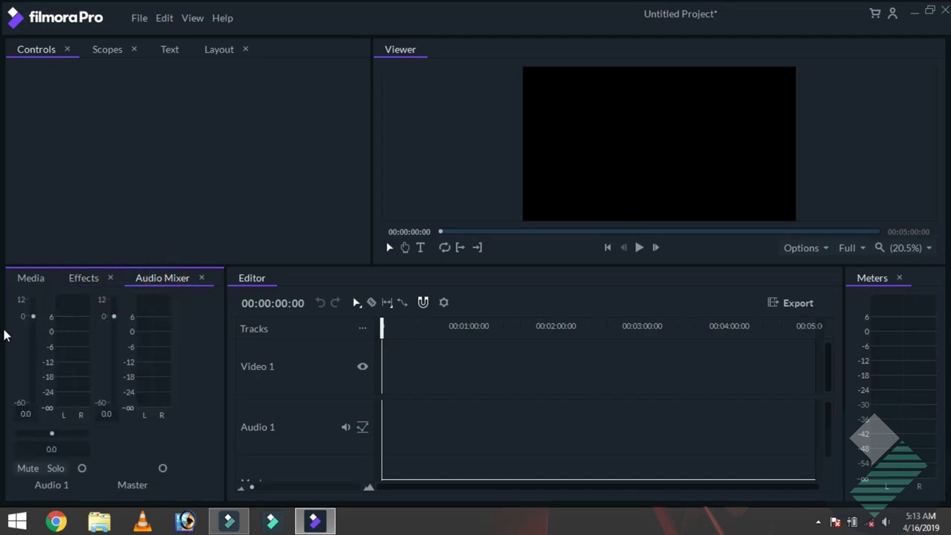
left_click_drag(32, 316, 32, 338)
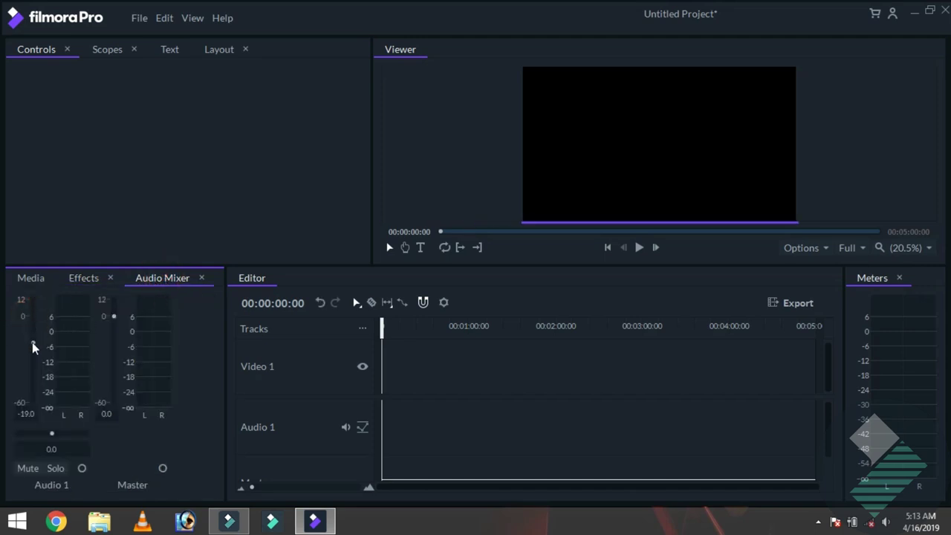
left_click(22, 281)
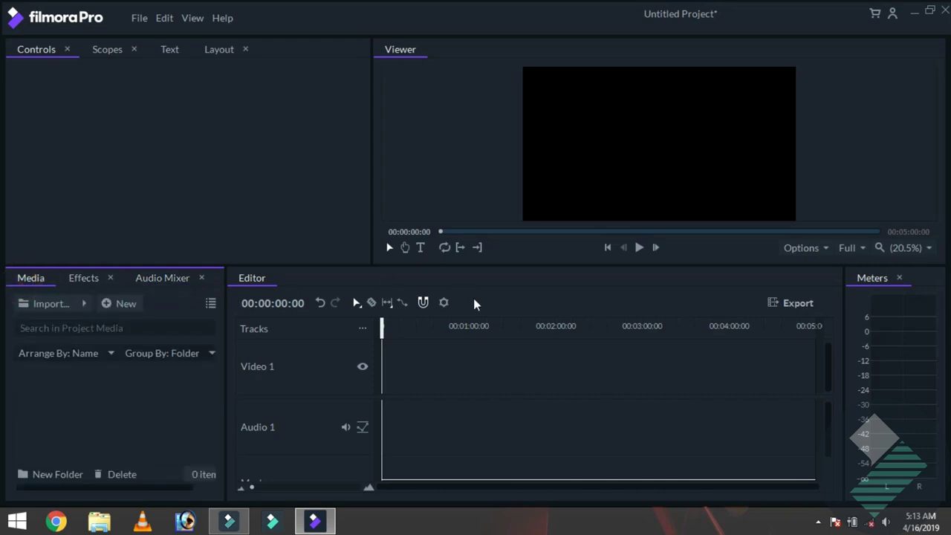
Step: Move the editor's current time to 00:00:00:17
left_click(368, 277)
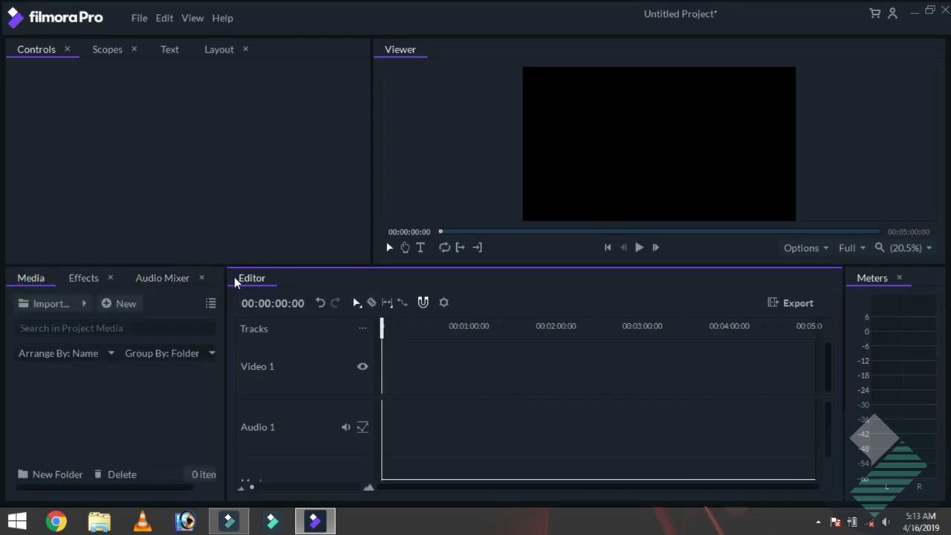
left_click(265, 305)
left_click_drag(265, 305, 304, 303)
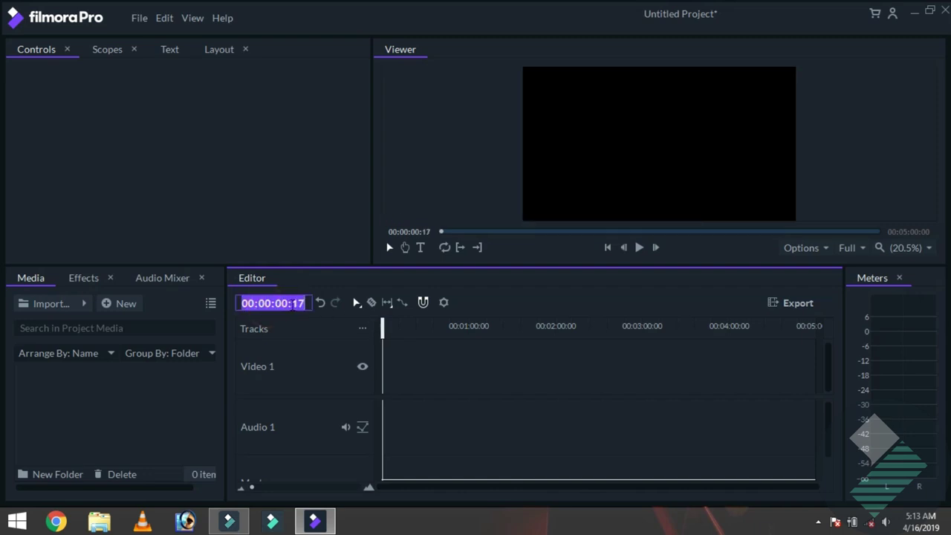
left_click(295, 324)
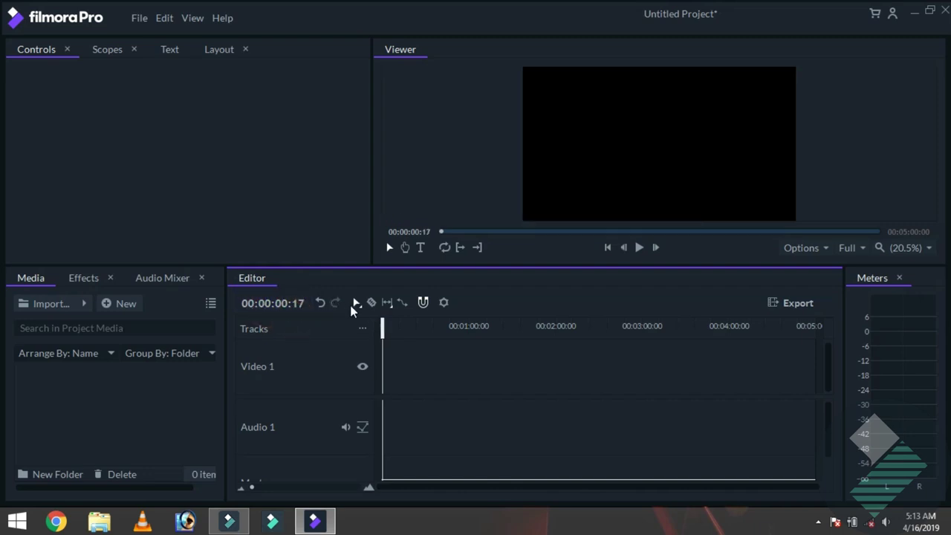
left_click(358, 307)
Step: Open Project Settings, reposition the dialog, then close it
left_click(445, 301)
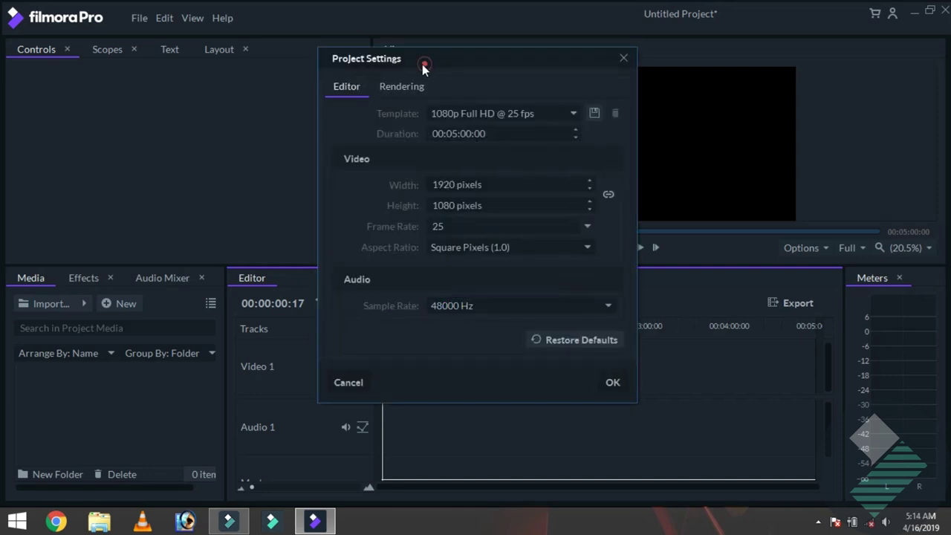
left_click_drag(422, 64, 417, 68)
left_click_drag(487, 90, 714, 104)
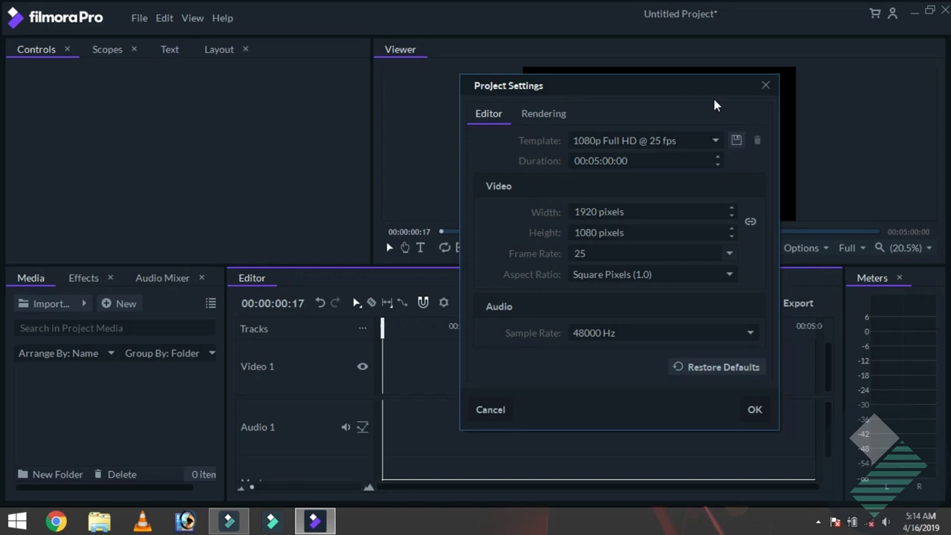
left_click(765, 85)
left_click(139, 18)
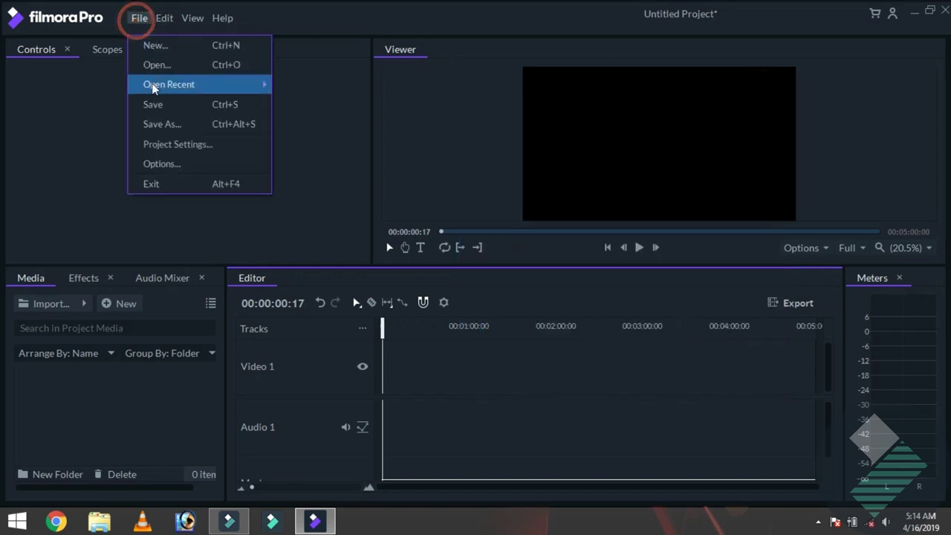
left_click(353, 284)
Step: Keep 1080p Full HD at 25 fps with Square Pixels, check Rendering, and close settings
left_click(444, 303)
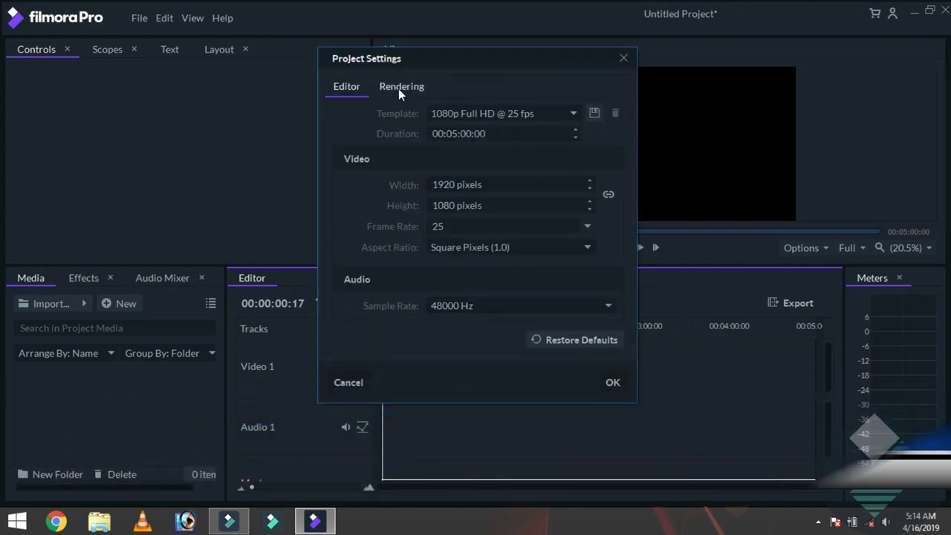
left_click(469, 113)
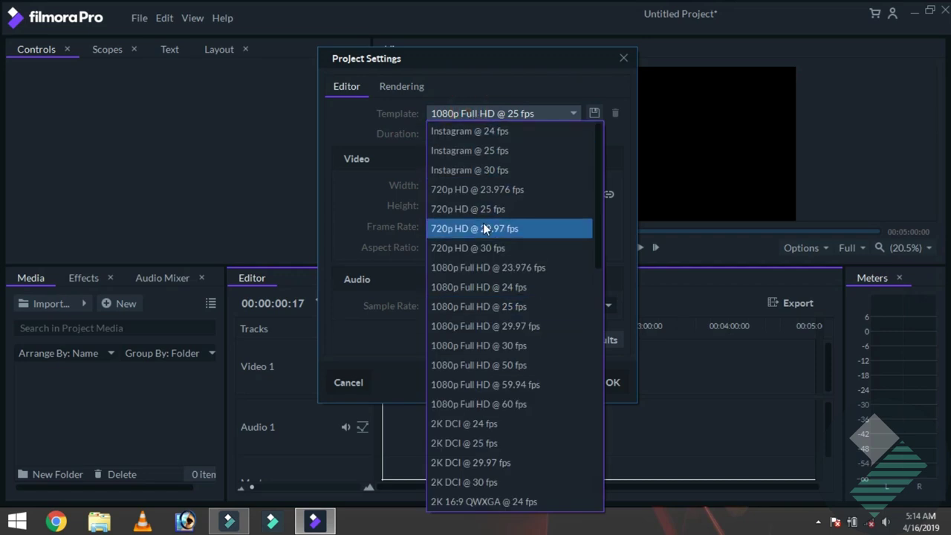
left_click(481, 90)
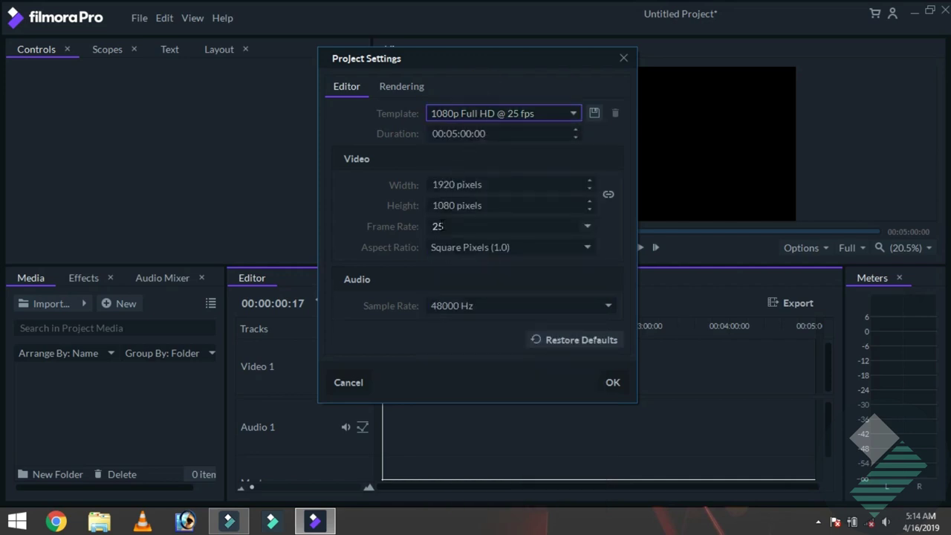
left_click(588, 226)
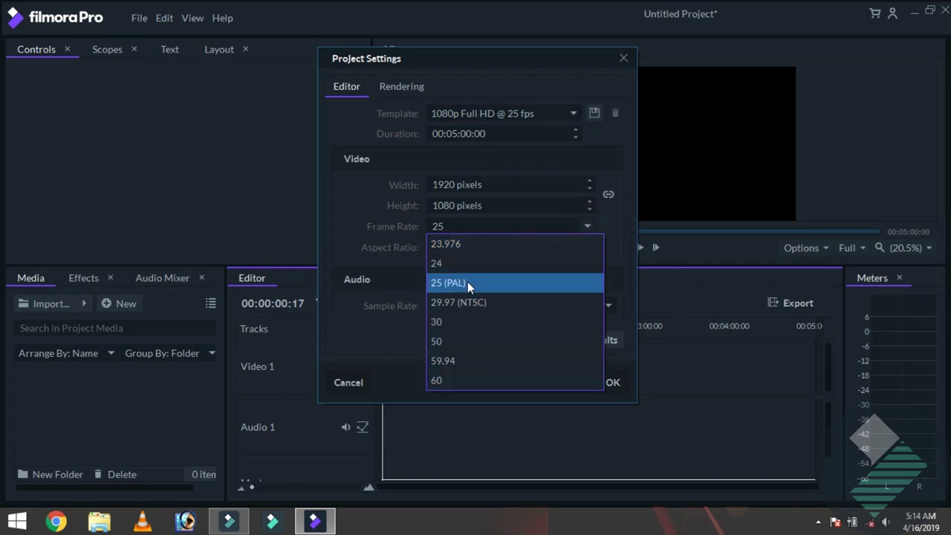
left_click(381, 205)
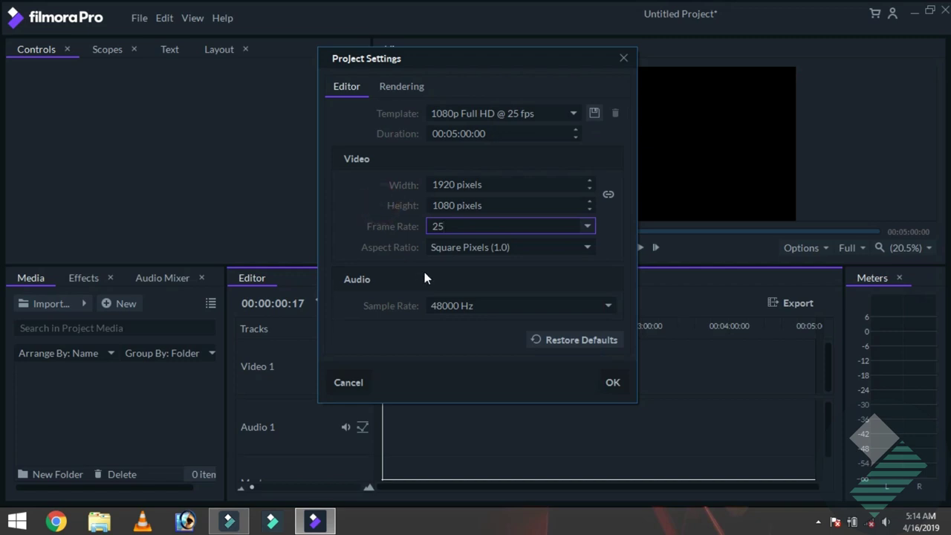
left_click(448, 253)
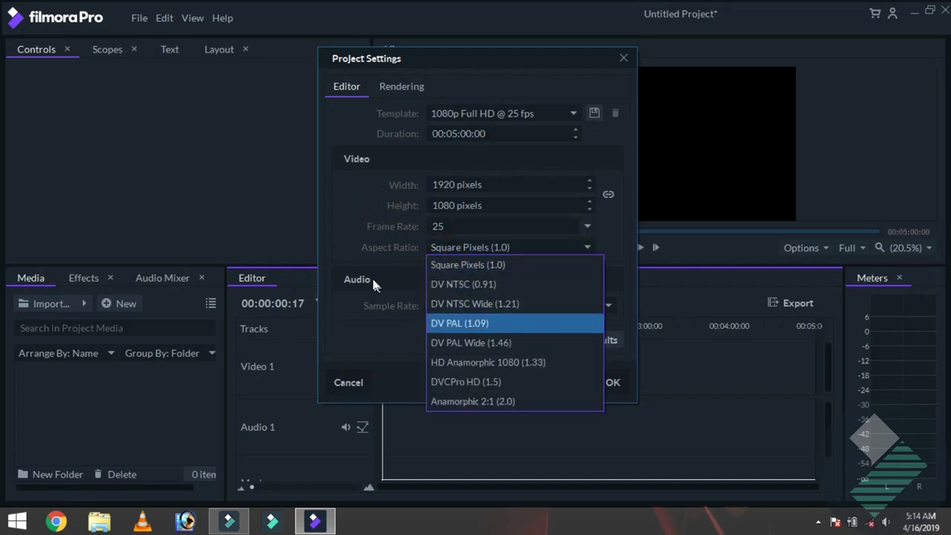
left_click(348, 253)
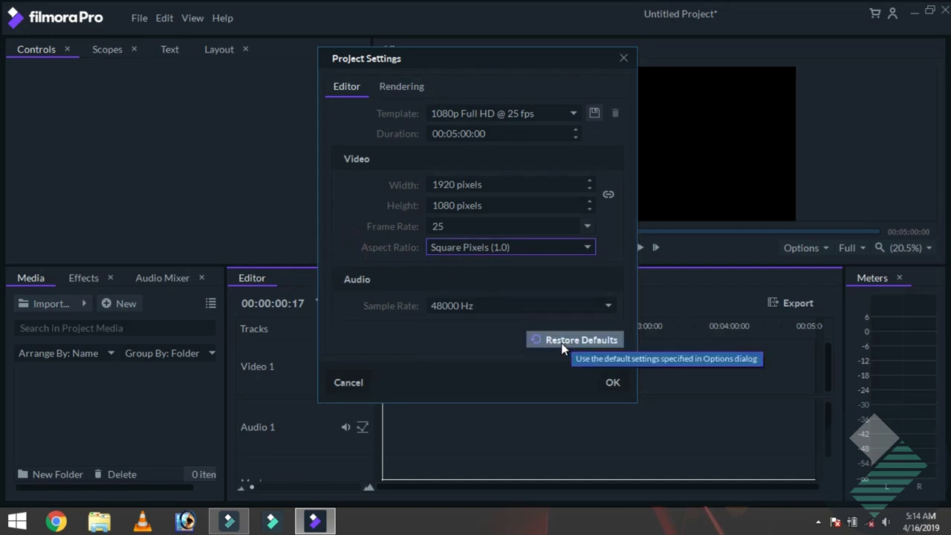
left_click(400, 87)
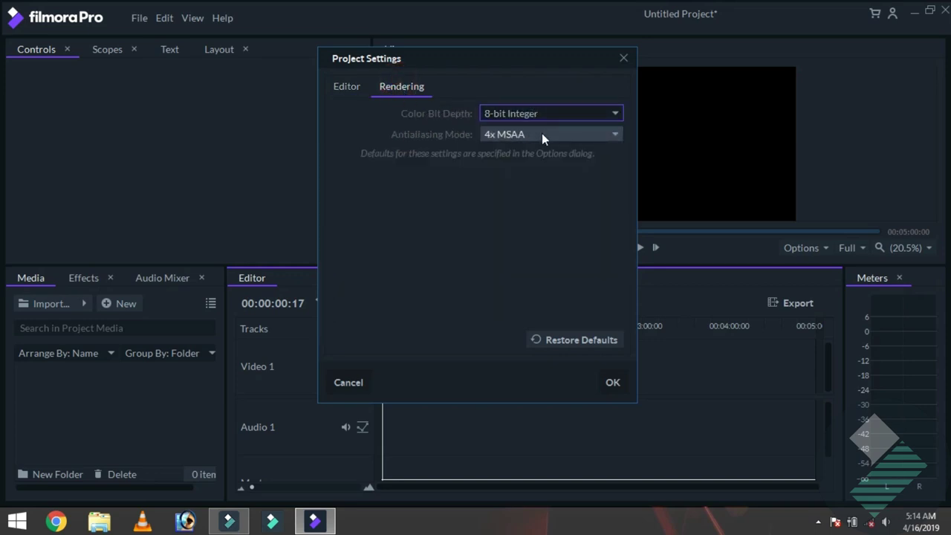
left_click(619, 60)
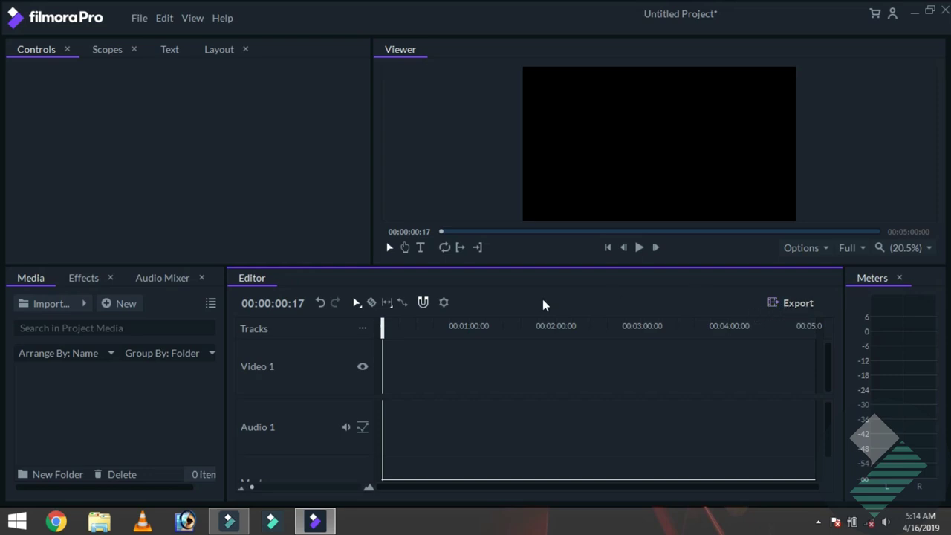
Step: Import Filmora Channel Intro.mp4 and Filmora Nw Intro.mp4 into the media bin
left_click(638, 107)
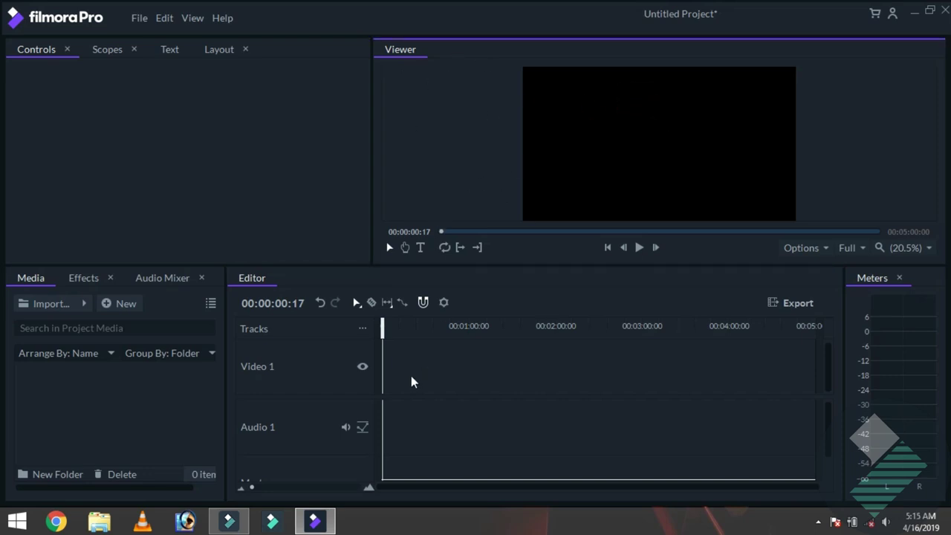
left_click(420, 248)
left_click(165, 383)
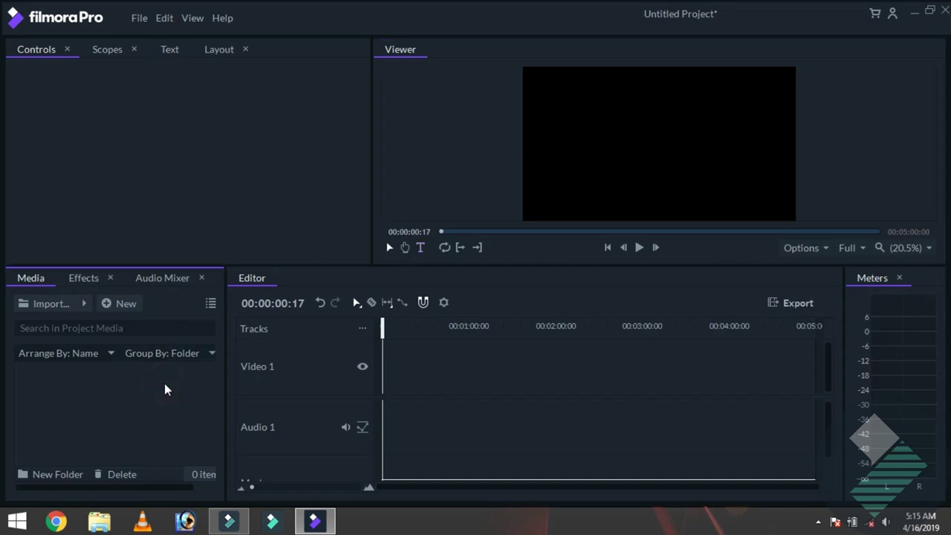
double_click(164, 384)
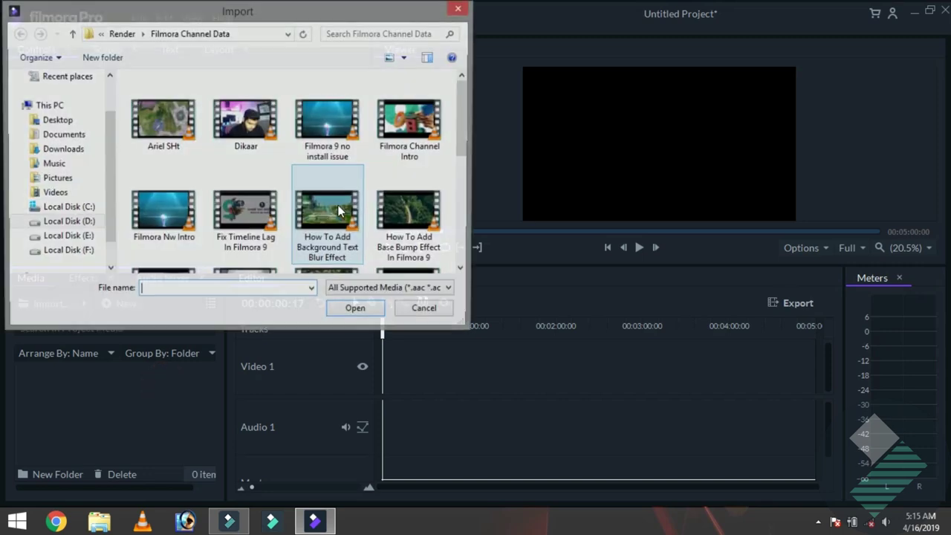
left_click(413, 119)
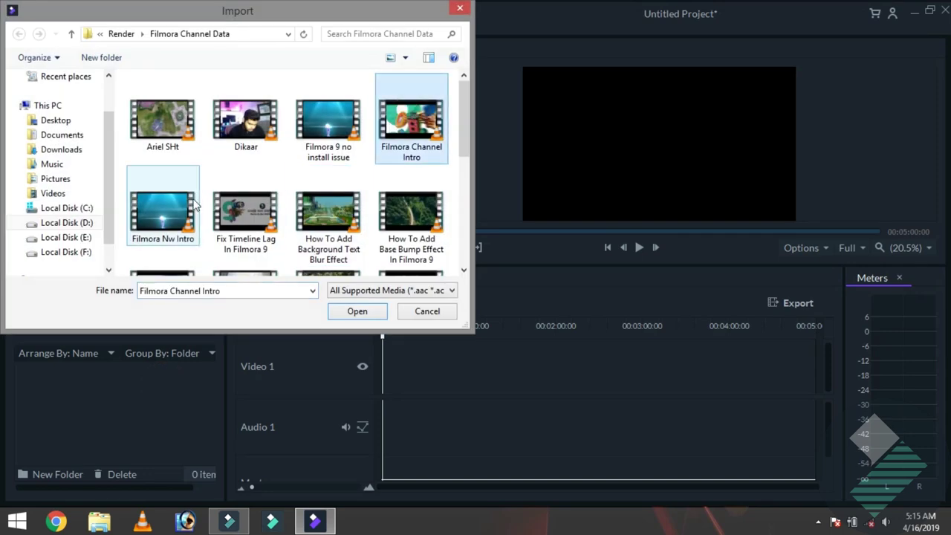
left_click(176, 219, "ctrl")
left_click(342, 308)
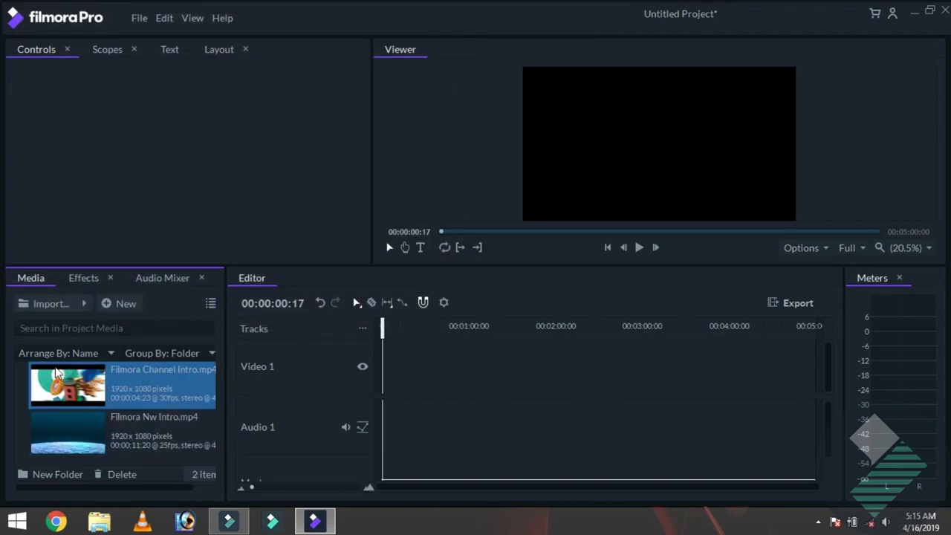
Step: Show media as a list, enlarge the timeline, and narrow the preview
left_click(211, 304)
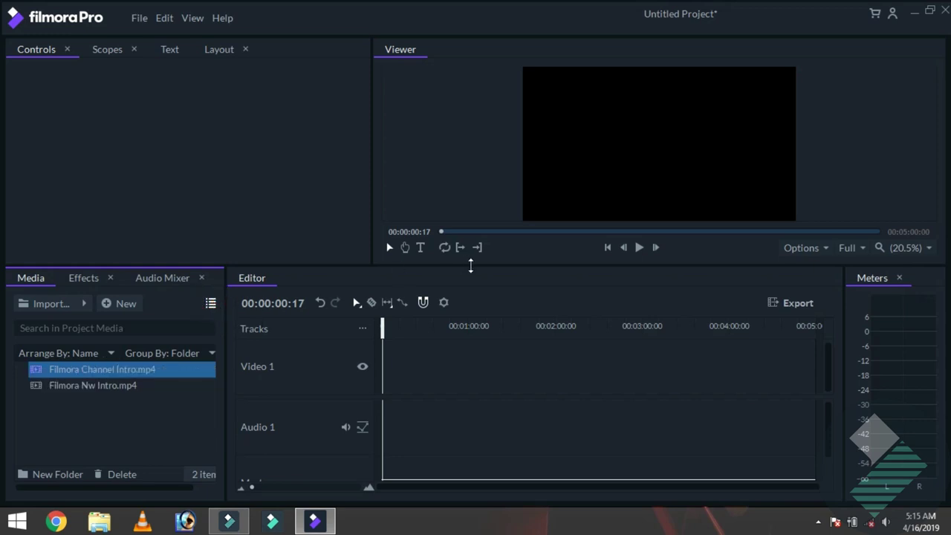
mouse_move(471, 266)
left_mouse_down()
mouse_move(478, 252)
mouse_move(478, 261)
left_mouse_up()
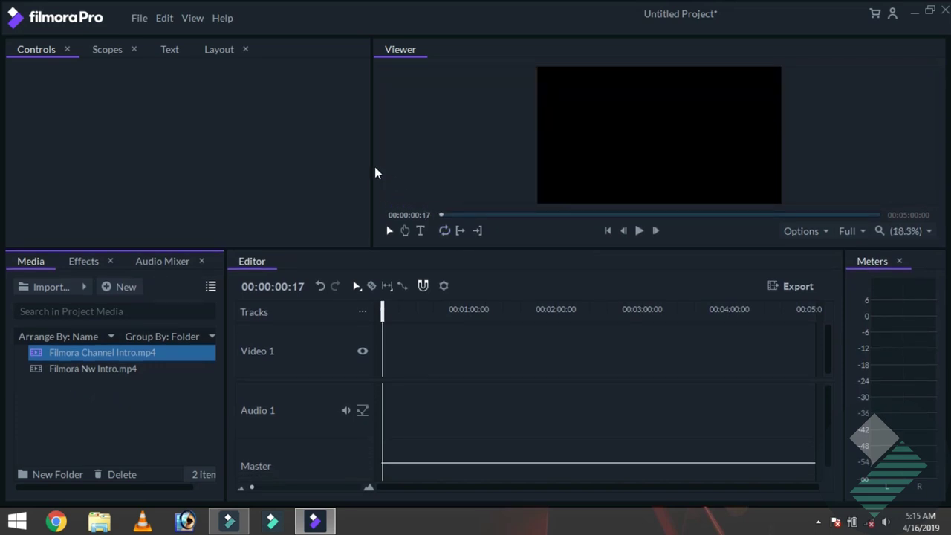
left_click_drag(371, 164, 526, 164)
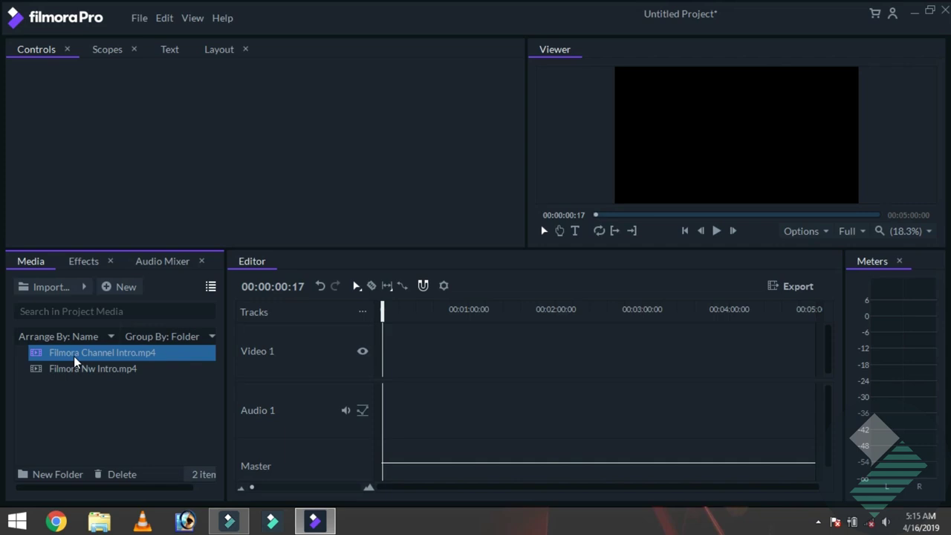
Step: Drag Filmora Channel Intro.mp4 to the start of Video 1 and reveal its blend properties
left_click_drag(73, 356, 377, 358)
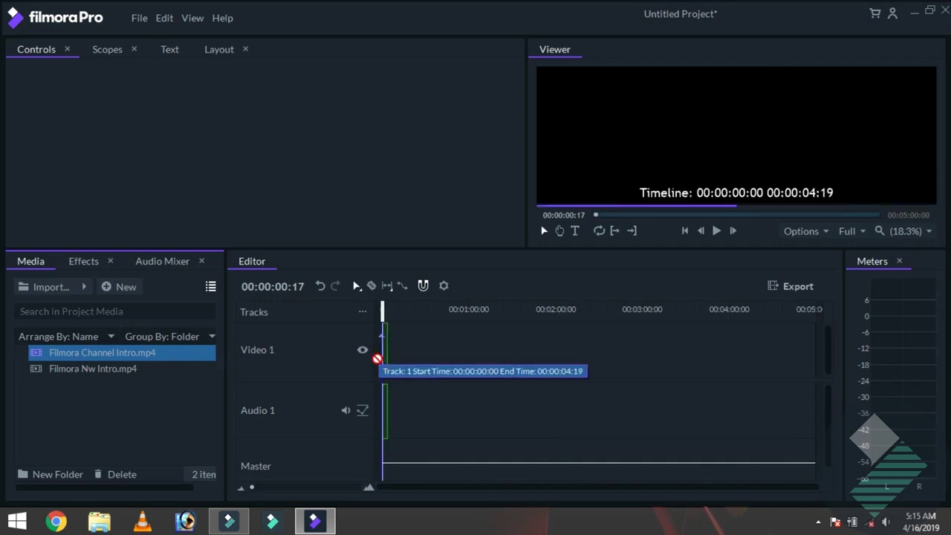
left_click_drag(377, 358, 377, 358)
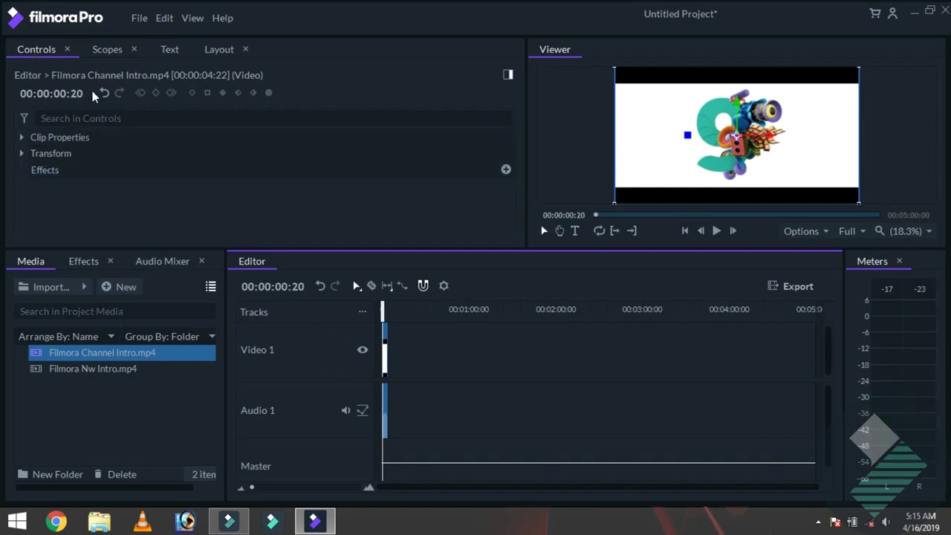
left_click(21, 138)
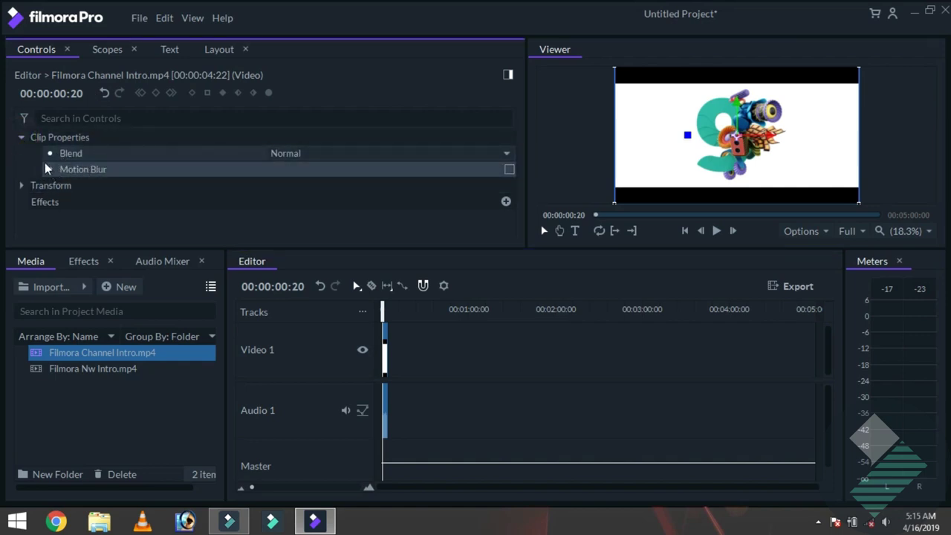
Step: Expand Transform and reset the clip's horizontal position to 0
left_click(21, 137)
left_click(21, 154)
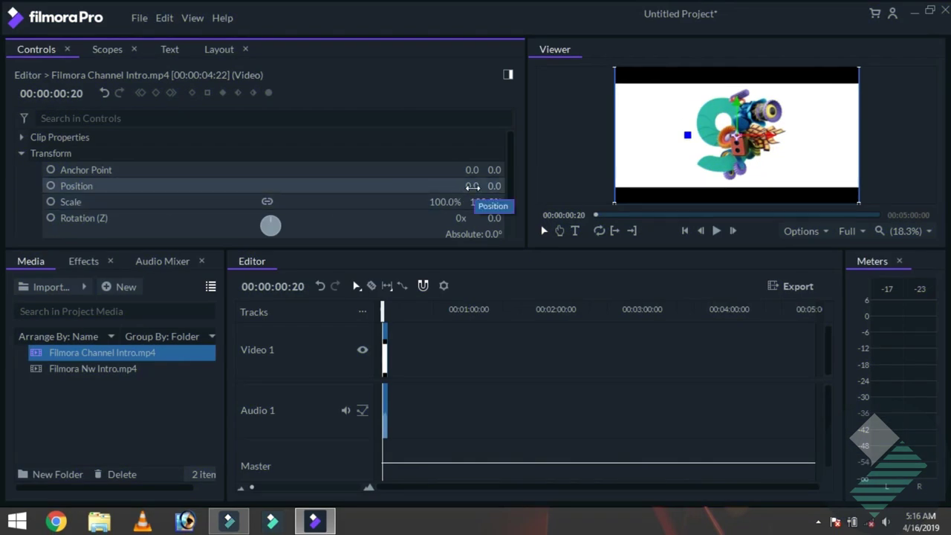
mouse_move(473, 185)
left_mouse_down()
mouse_move(501, 186)
mouse_move(468, 185)
left_mouse_up()
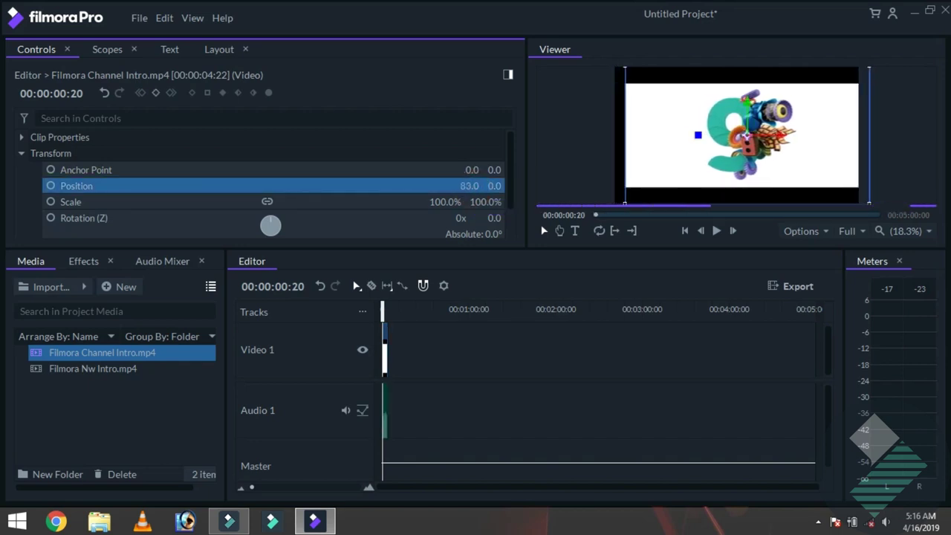
left_click(470, 185)
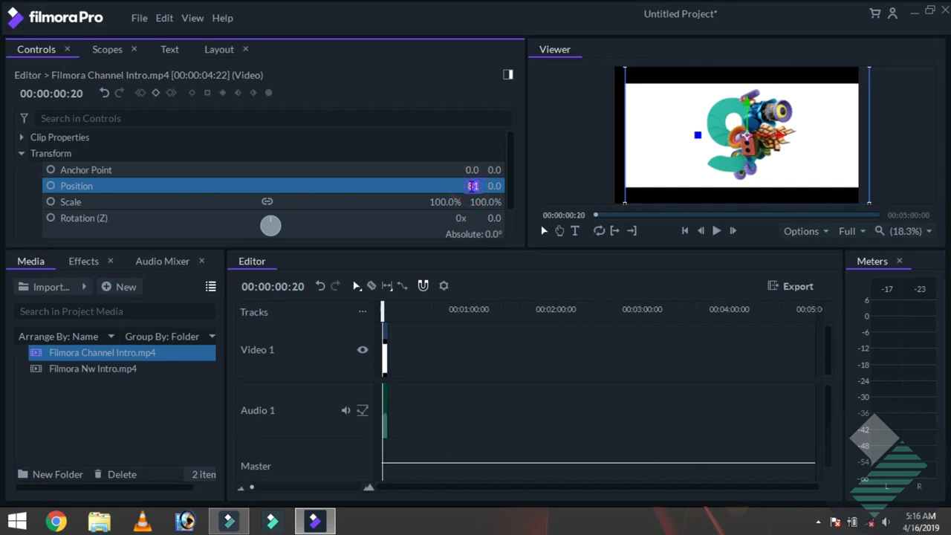
type("0")
key("Return")
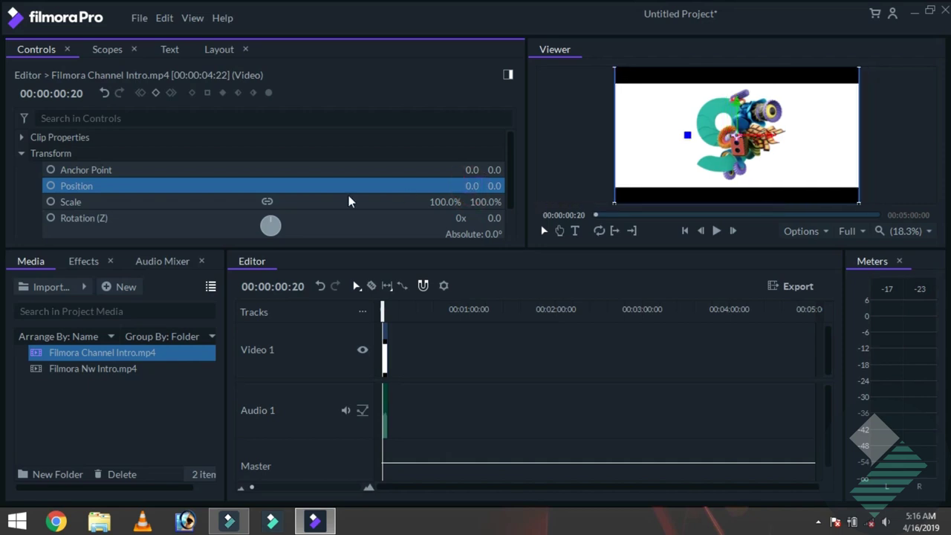
Step: Test scale keyframing and shrinking, then set Scale back to 100%
left_click(61, 203)
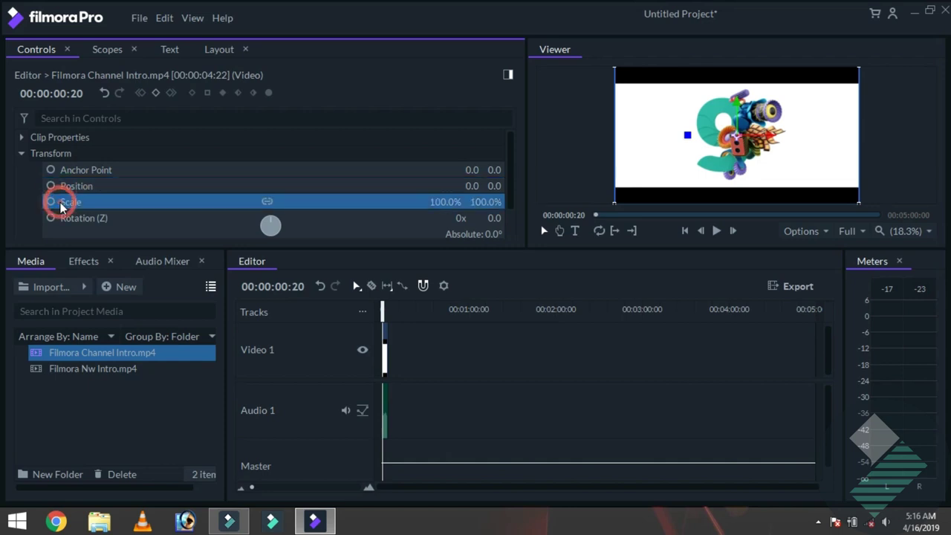
left_click(50, 202)
left_click(51, 202)
mouse_move(446, 201)
left_mouse_down()
mouse_move(424, 201)
mouse_move(440, 203)
left_mouse_up()
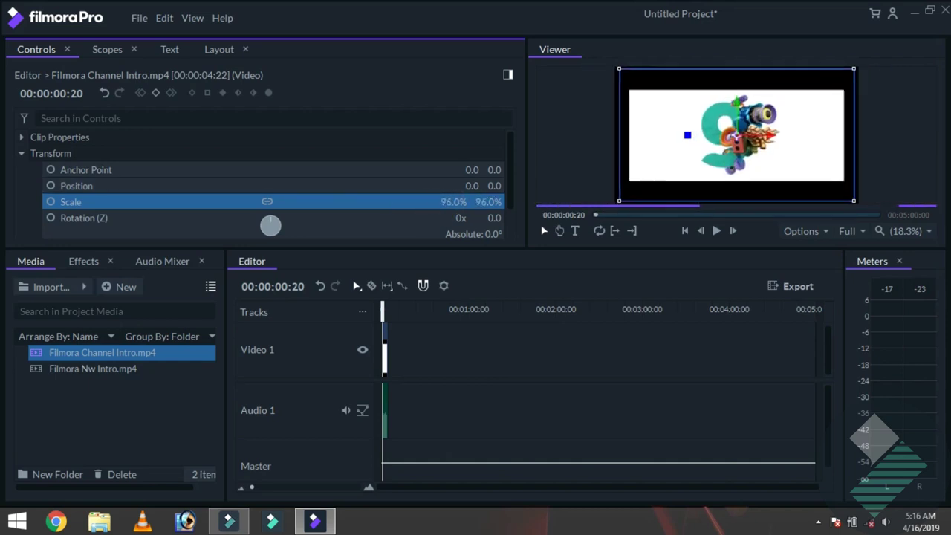
left_click(442, 203)
key("BackSpace")
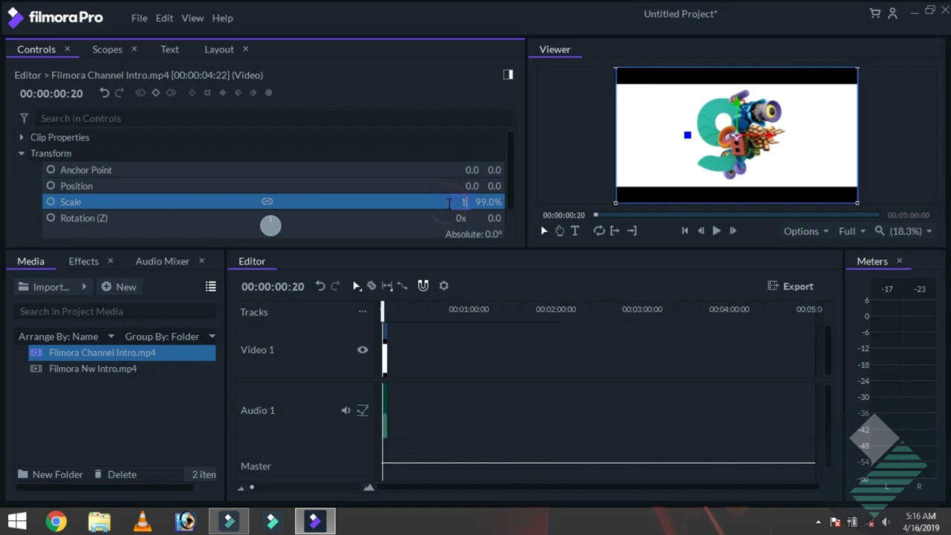
type("100")
key("Return")
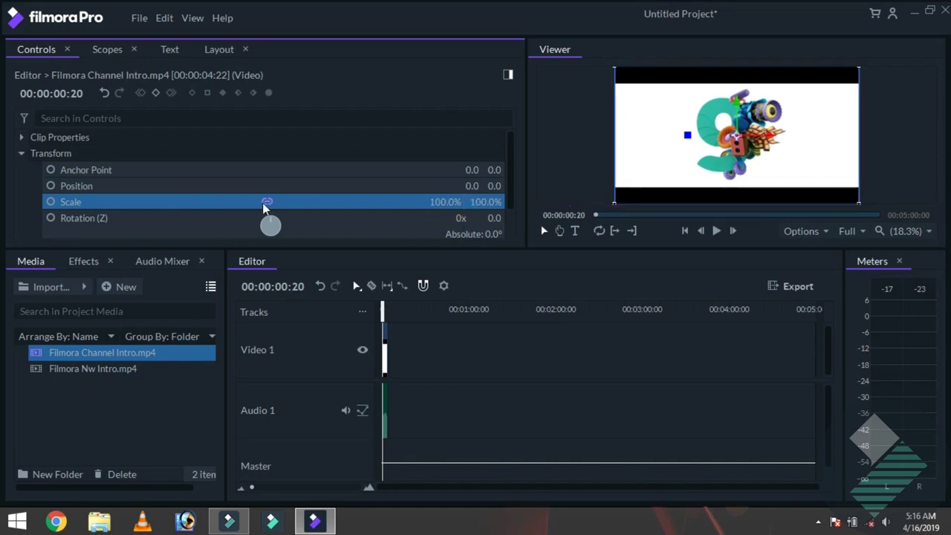
left_click(105, 215)
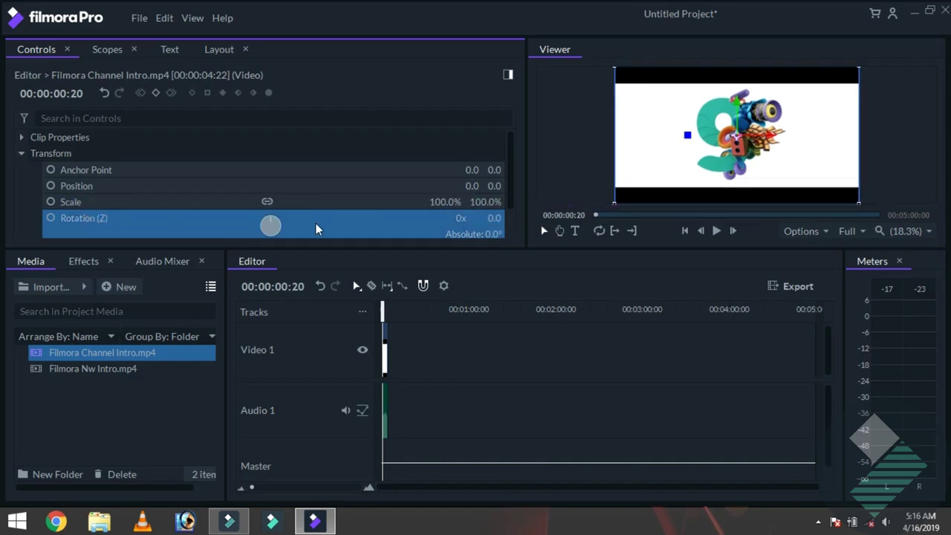
Step: Rotate Filmora Channel Intro.mp4 to 351° and select the Anchor Point property
left_click_drag(270, 225, 270, 224)
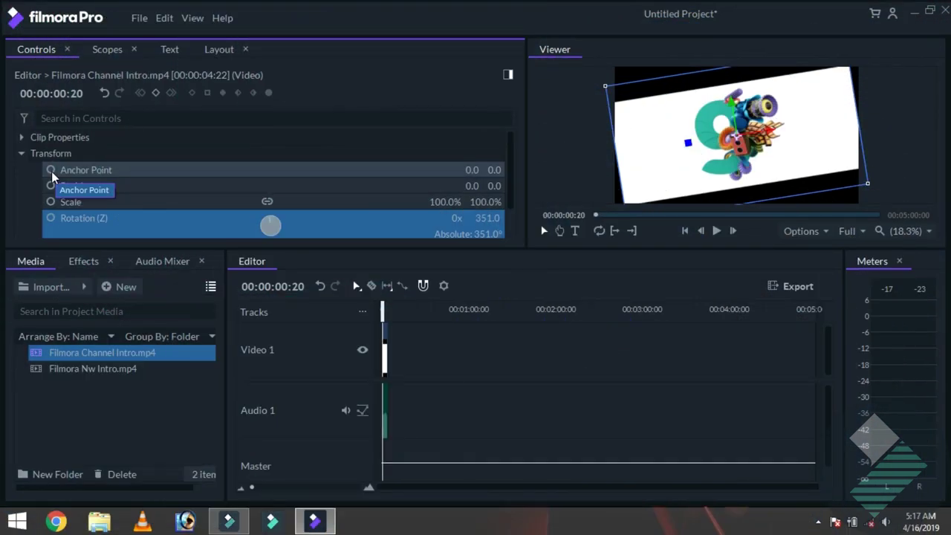
left_click(52, 171)
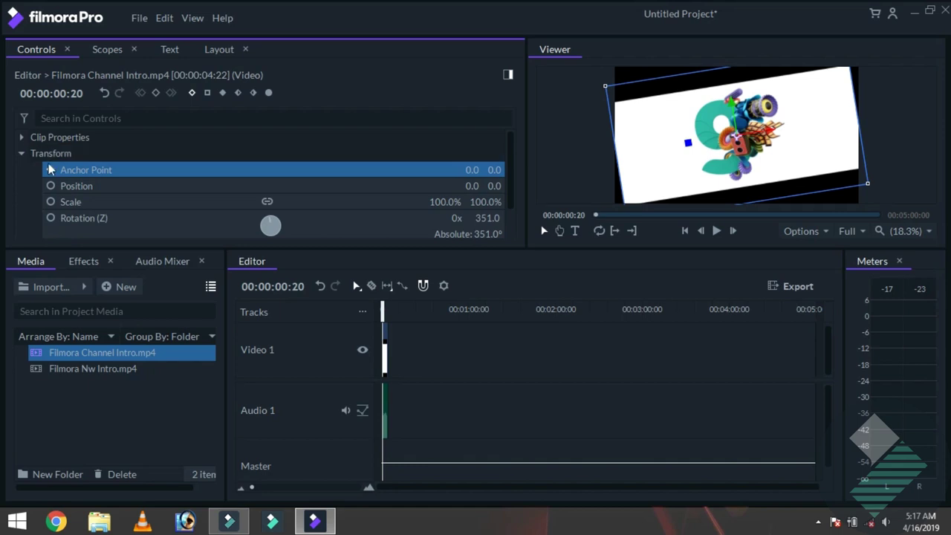
Step: Collapse Transform and browse the Scopes, Text and Layout tabs
left_click(22, 154)
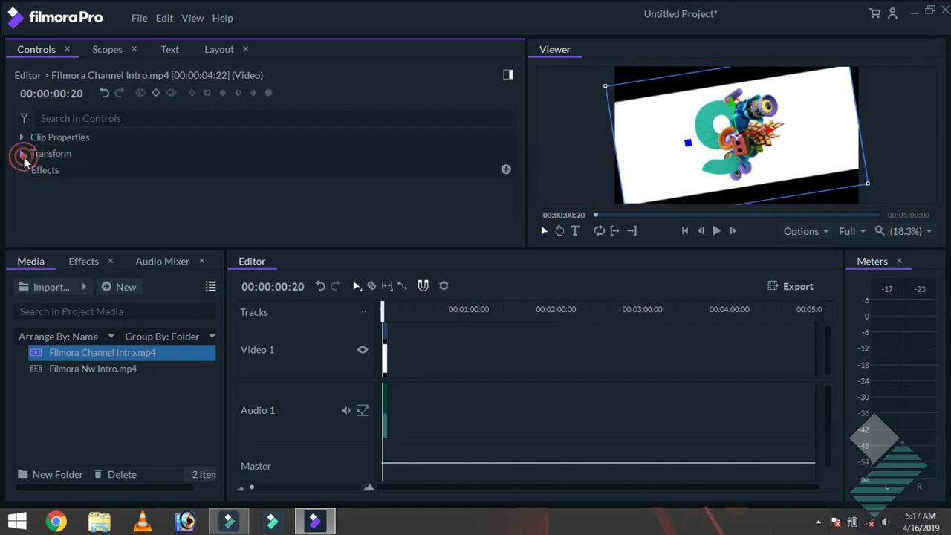
left_click(69, 173)
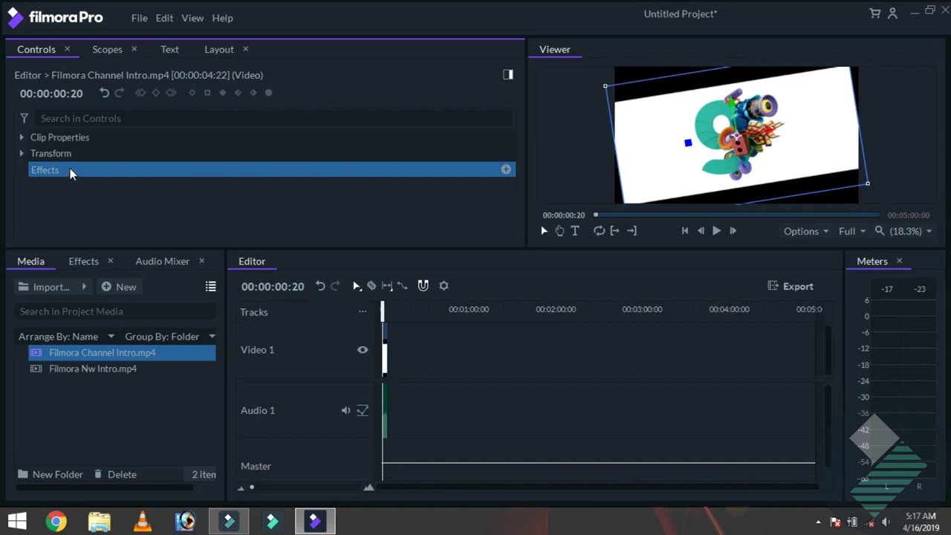
left_click(113, 54)
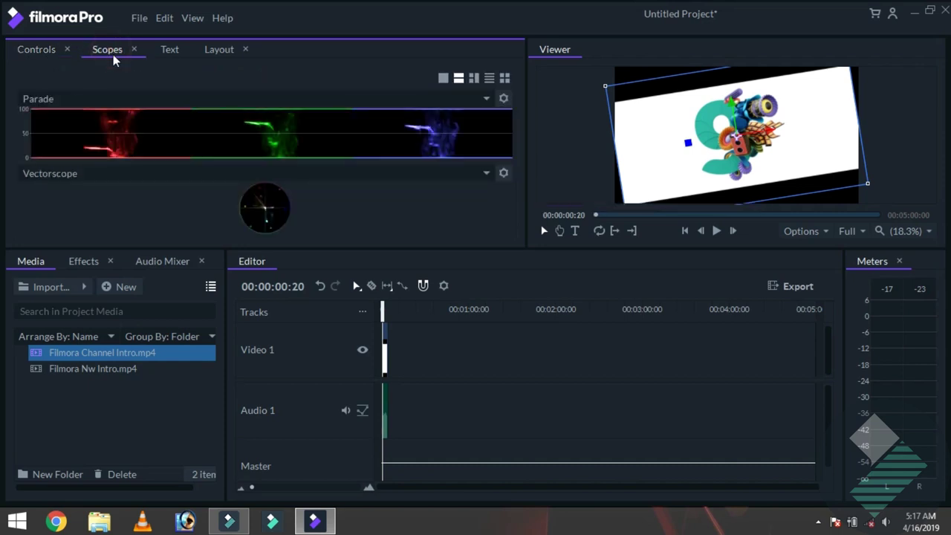
left_click(172, 48)
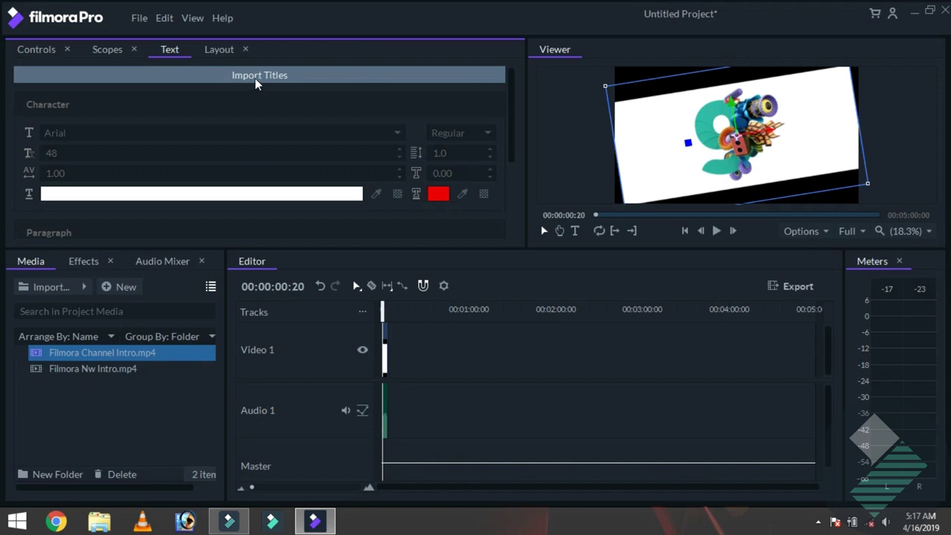
left_click(223, 53)
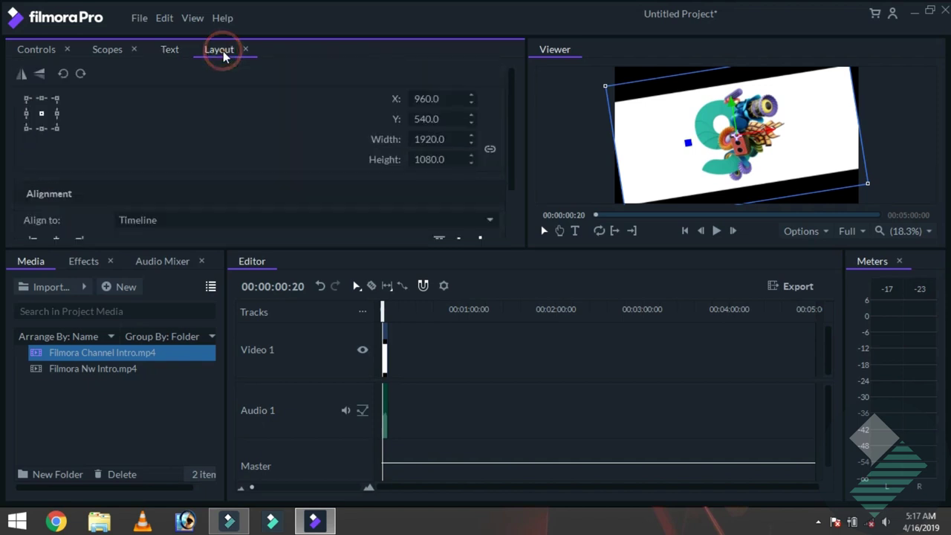
Step: Toggle Flip Horizontal and Flip Vertical on and off, then return to Controls
left_click(22, 74)
left_click(22, 74)
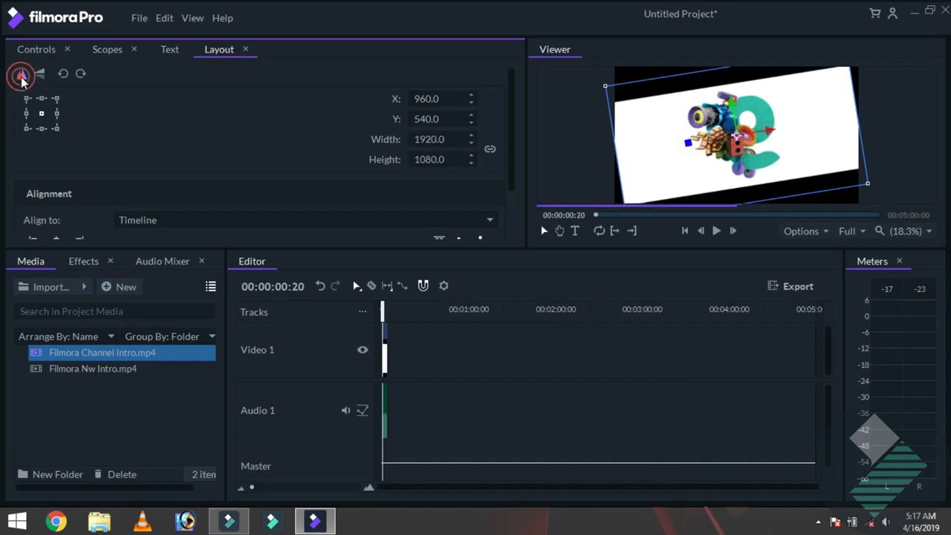
left_click(41, 76)
left_click(41, 76)
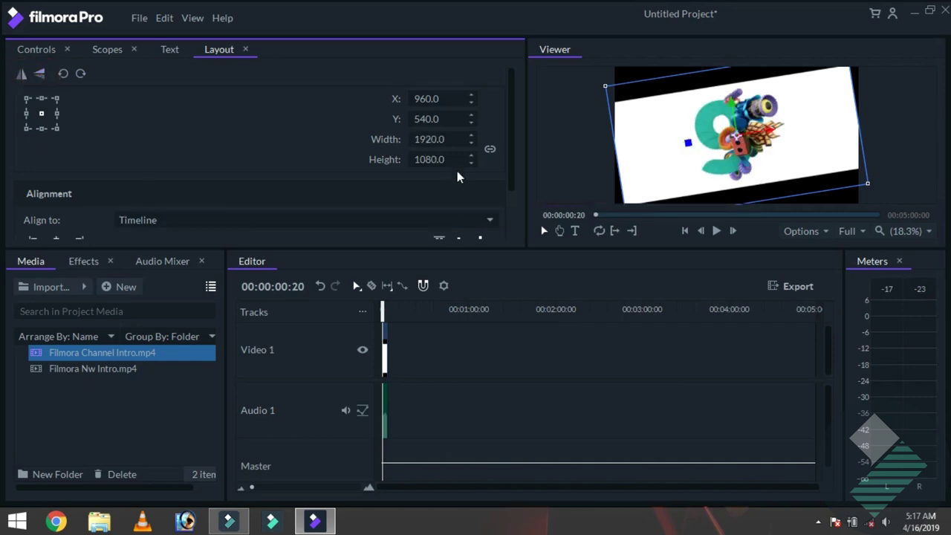
left_click_drag(510, 138, 515, 199)
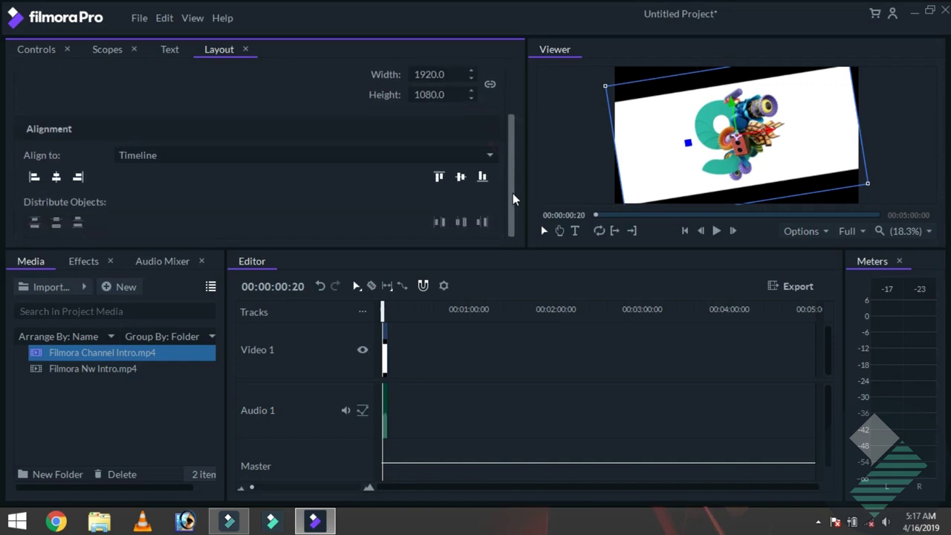
left_click(39, 51)
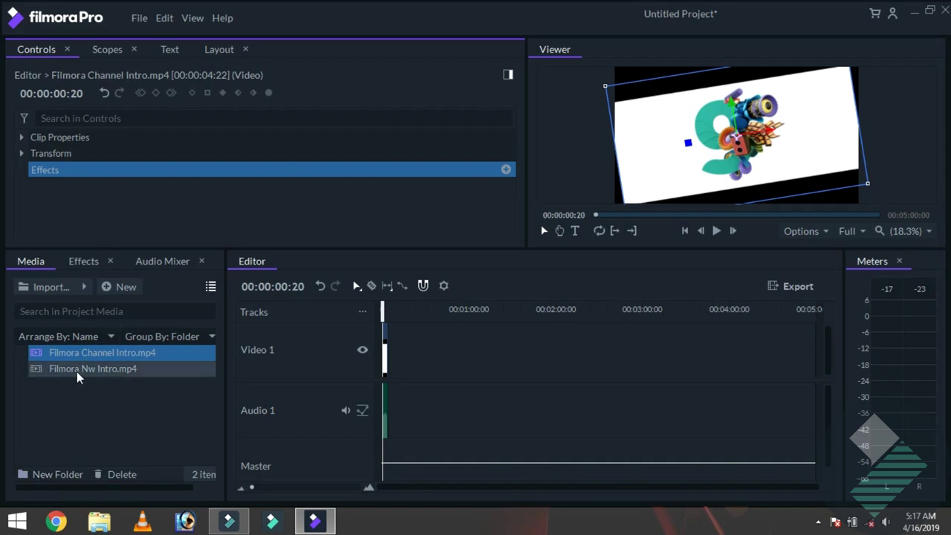
Step: Create a folder named New Folder and move both intro clips into it
left_click(57, 477)
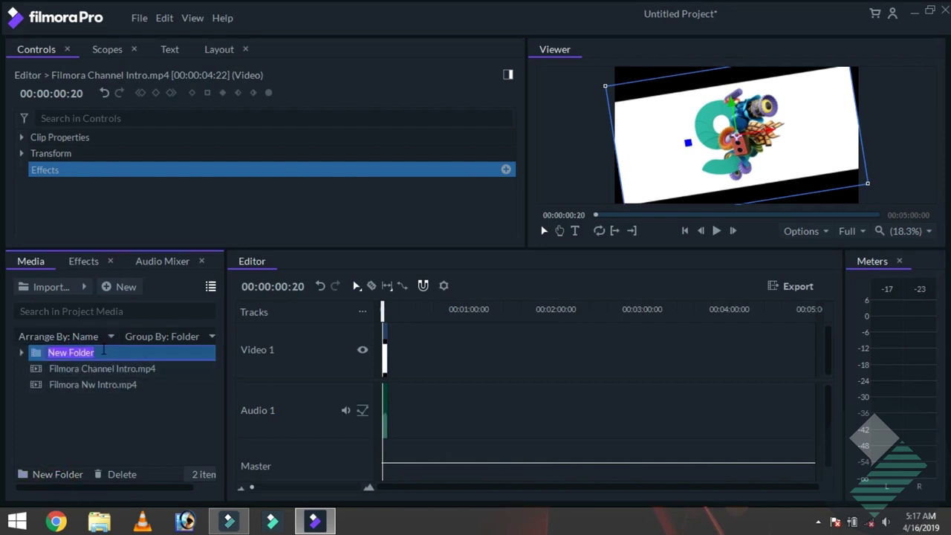
left_click(101, 348)
left_click_drag(82, 401, 77, 354)
left_click(74, 353)
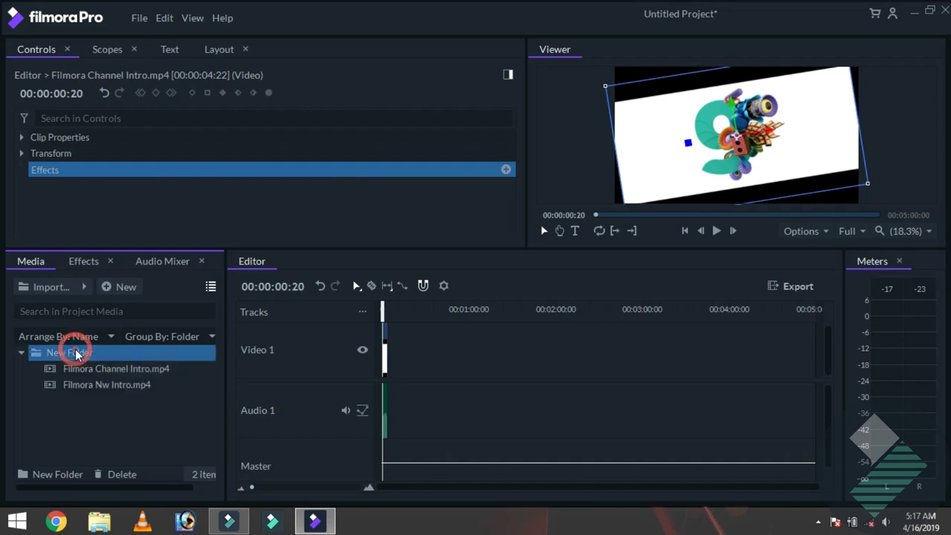
left_click(22, 353)
Step: Dismiss the import window without adding media and return the playhead to the timeline start
key("ctrl+i")
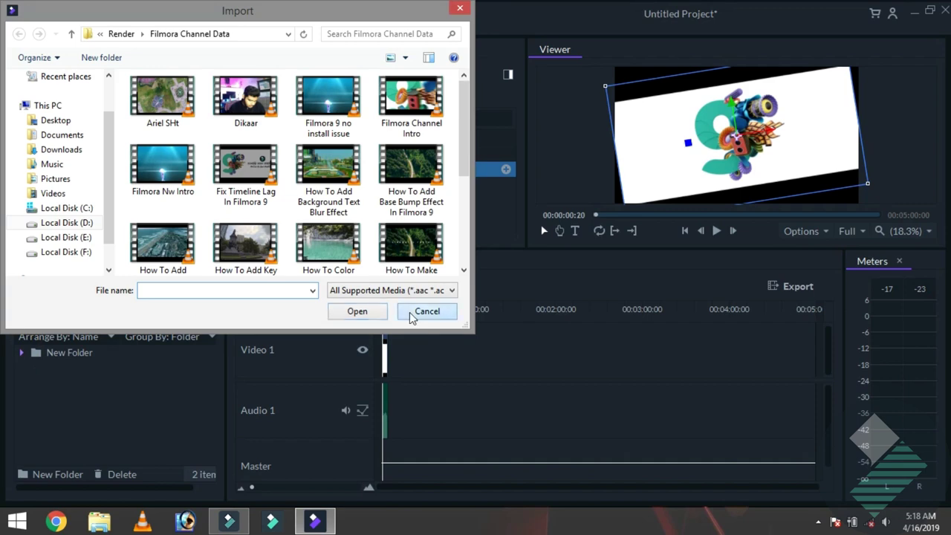
left_click(420, 311)
left_click(409, 312)
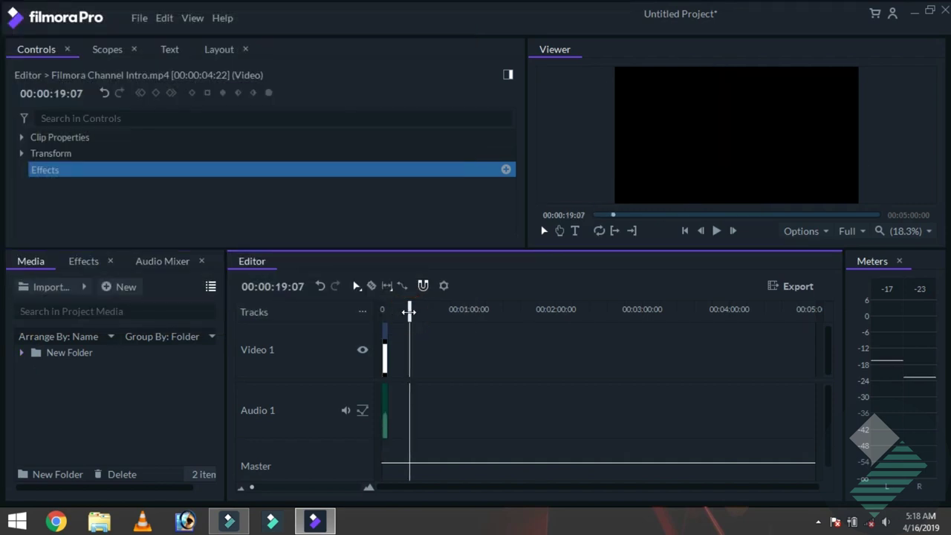
left_click_drag(409, 312, 373, 315)
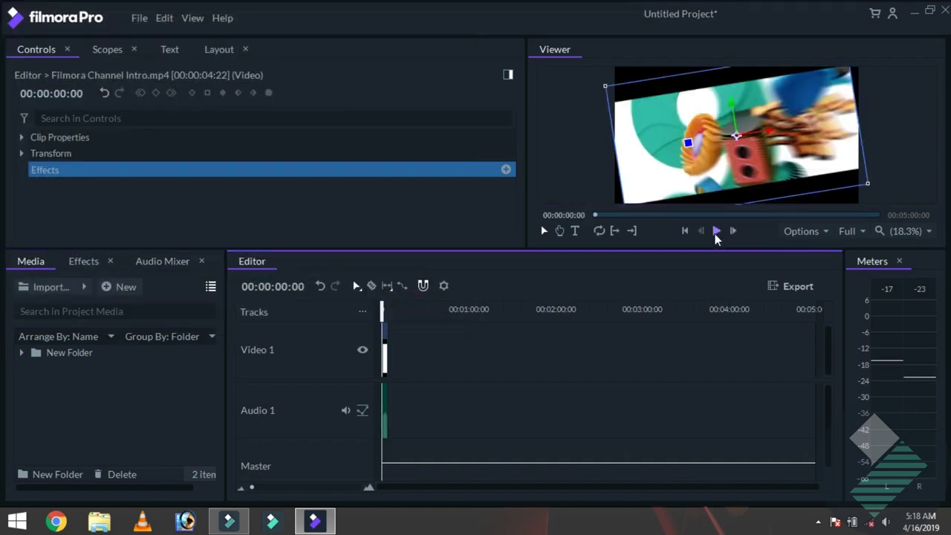
left_click(716, 231)
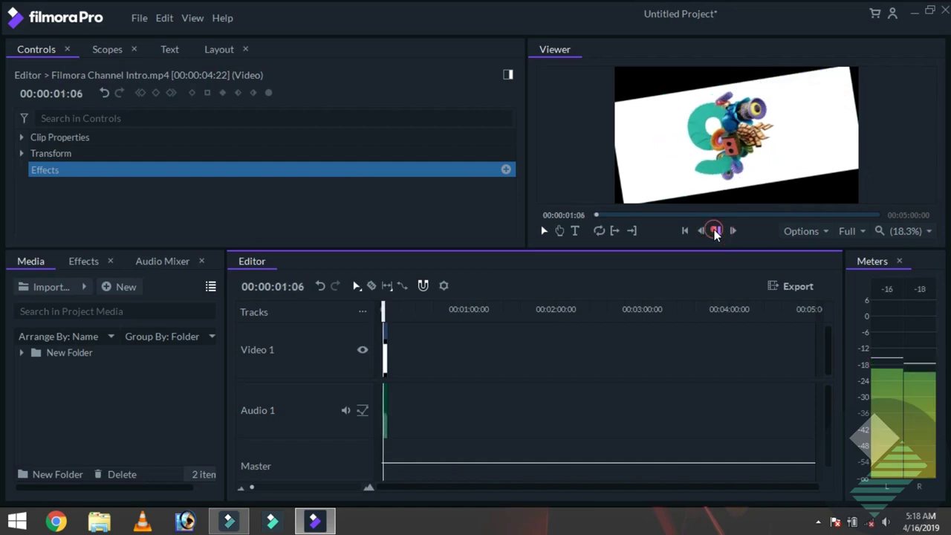
left_click(716, 231)
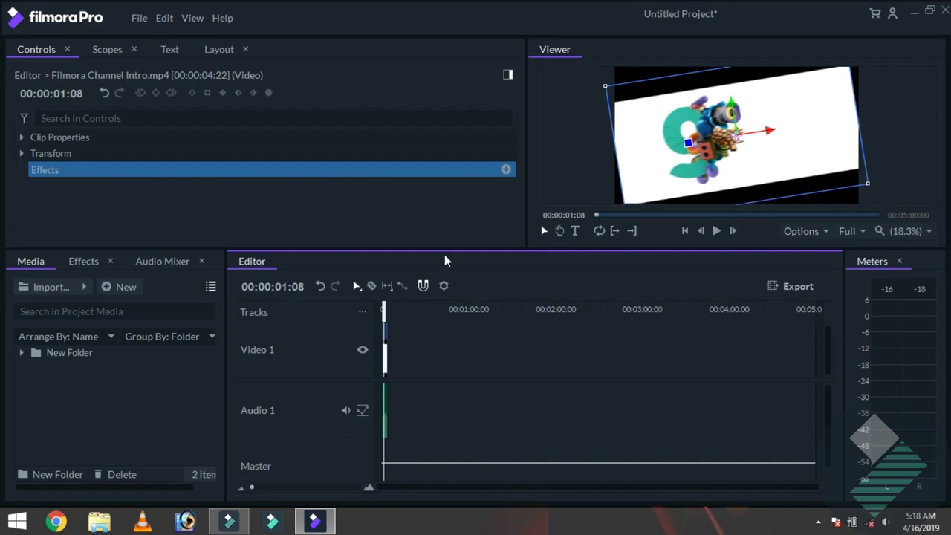
left_click_drag(383, 311, 381, 312)
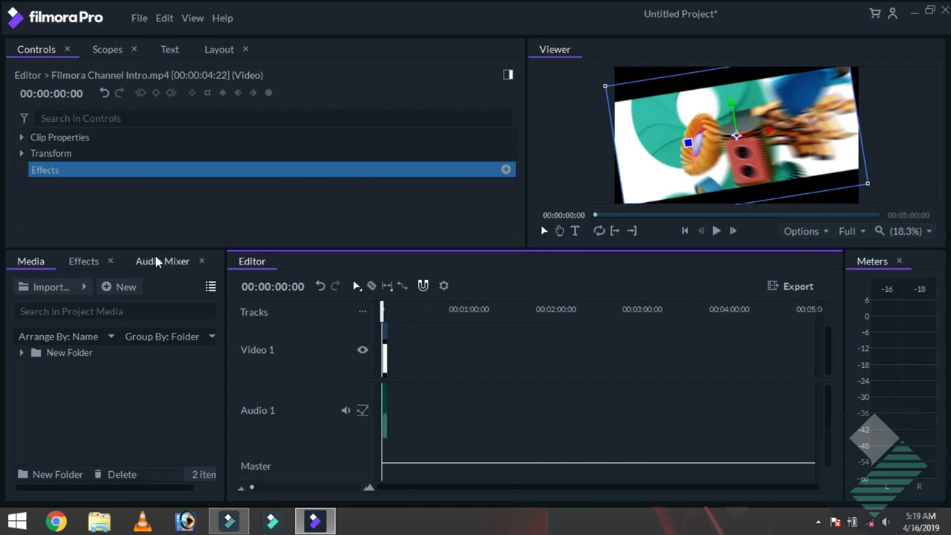
Step: Drag Additive Dissolve from Transitions - Video > Dissolve onto the start of the Video 1 clip
left_click(21, 353)
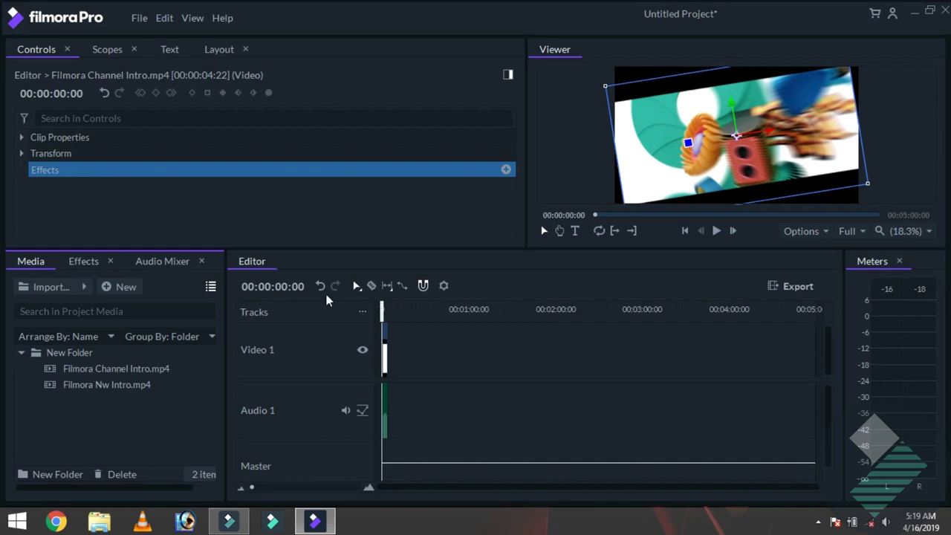
left_click(84, 261)
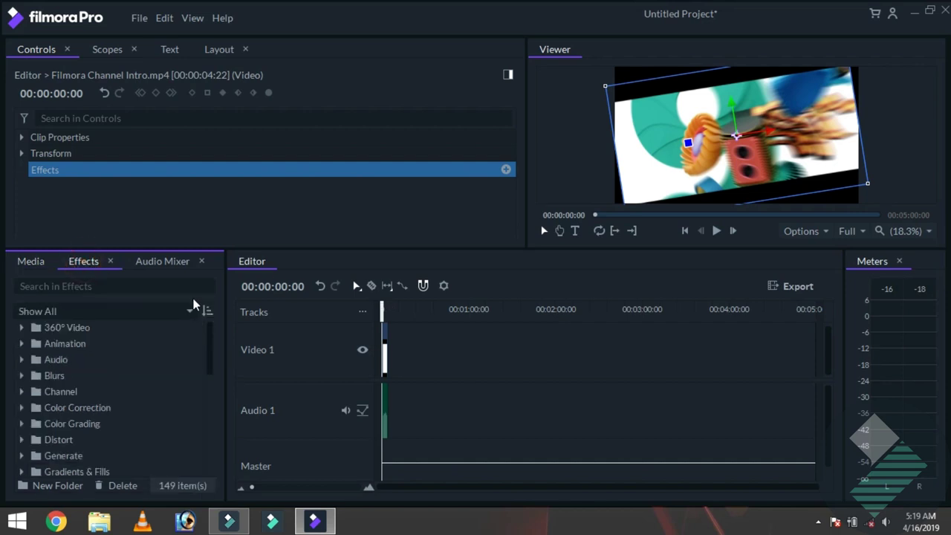
left_click_drag(211, 331, 208, 397)
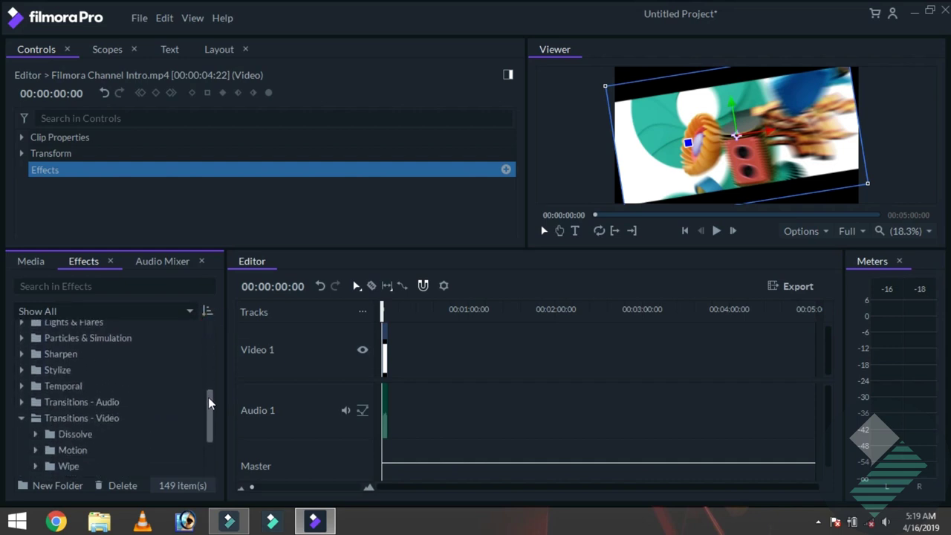
left_click(35, 435)
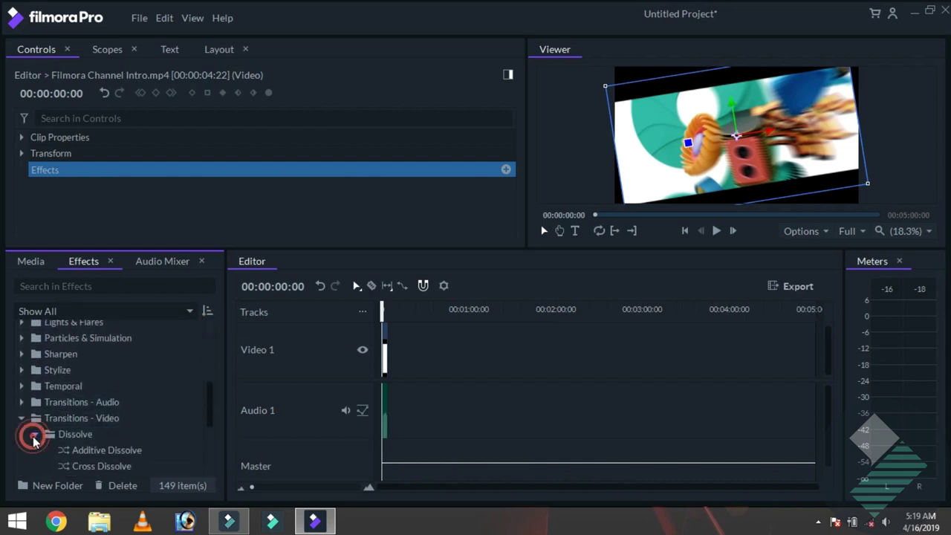
left_click_drag(207, 407, 208, 425)
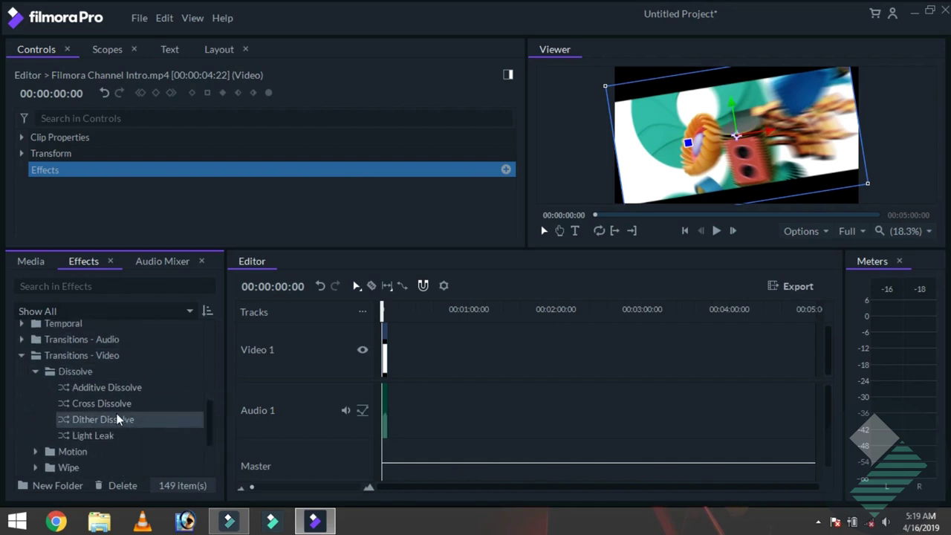
left_click_drag(97, 390, 385, 355)
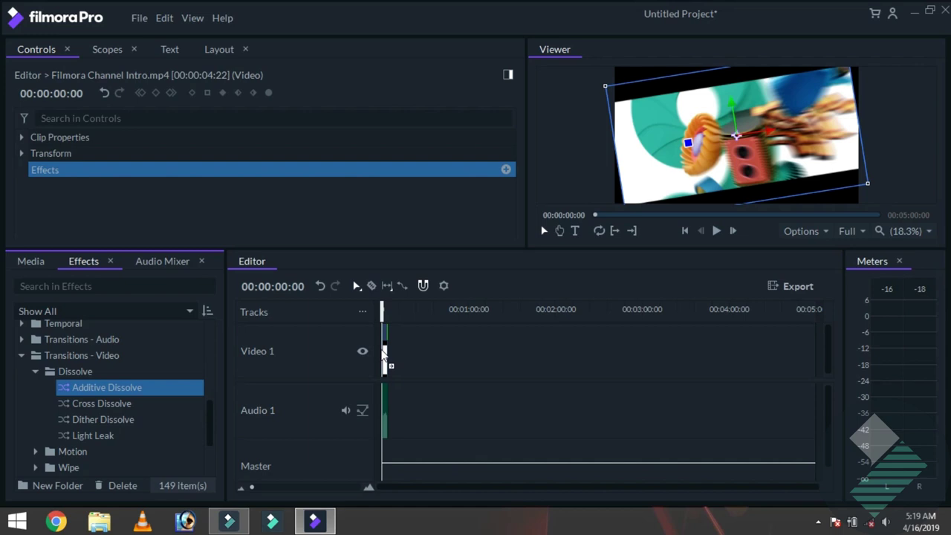
left_click_drag(385, 355, 384, 355)
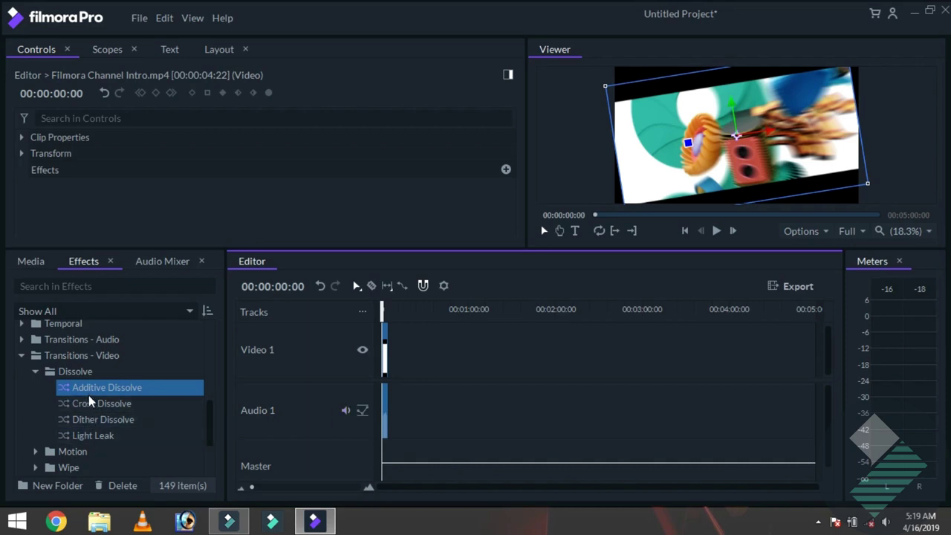
Step: Reapply Additive Dissolve at the Video 1 clip's start and review its transition settings
left_click(90, 394)
left_click_drag(90, 393, 384, 361)
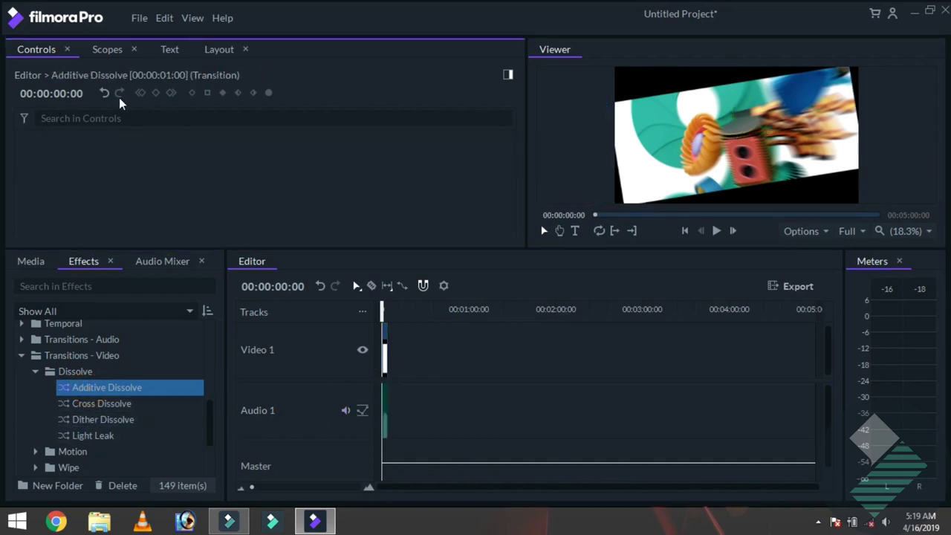
left_click(104, 52)
left_click(33, 49)
left_click(74, 115)
left_click(91, 150)
Step: Place Fade to Color at the Video 1 clip's start with its color set to black (0, 0, 0)
left_click(33, 372)
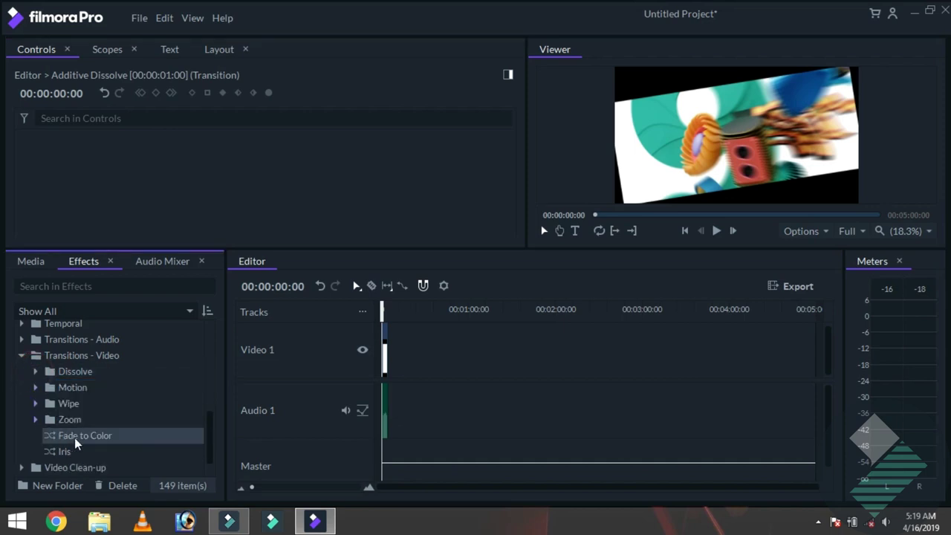
left_click_drag(74, 437, 383, 346)
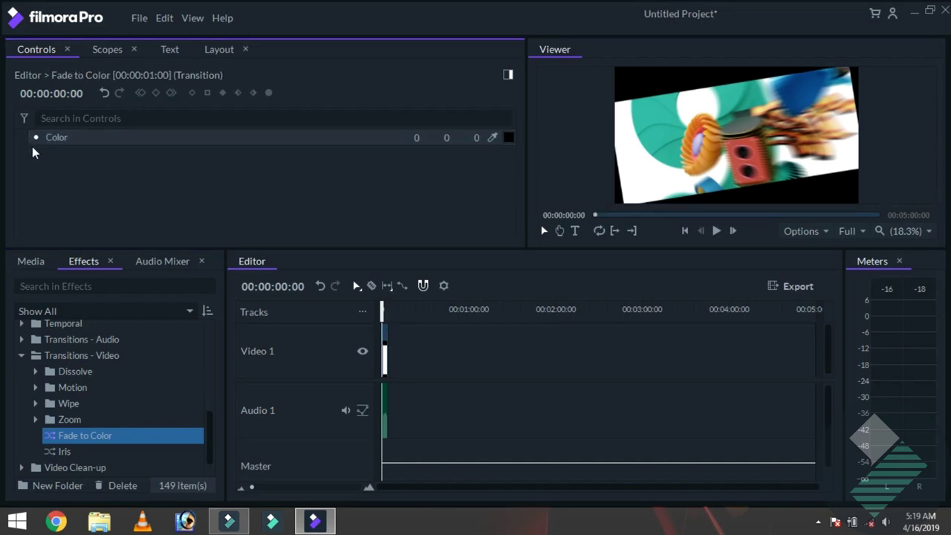
left_click(143, 138)
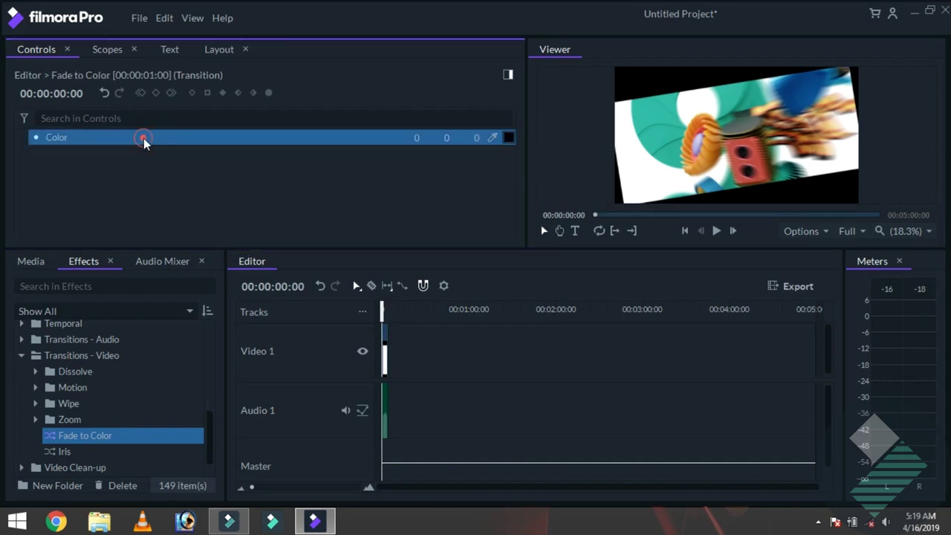
left_click(508, 140)
left_click_drag(503, 145, 503, 118)
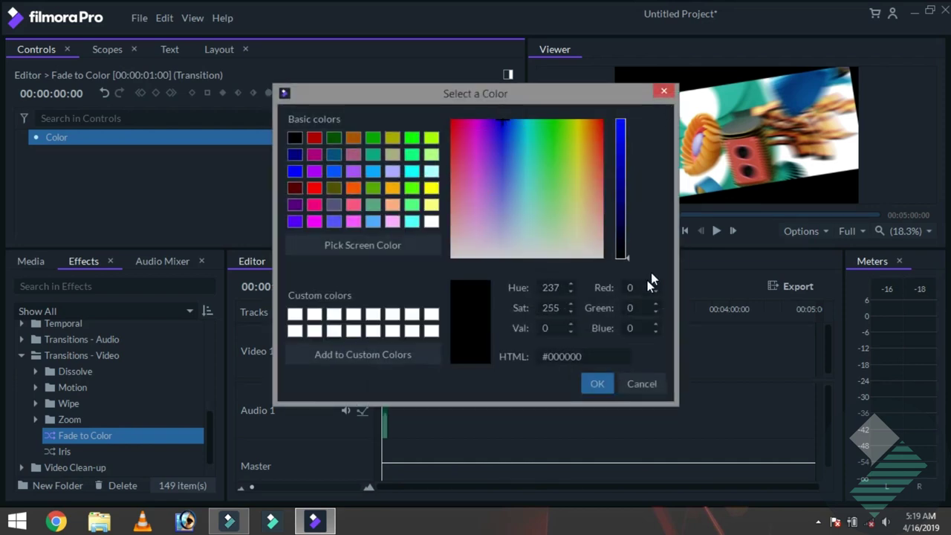
left_click(599, 384)
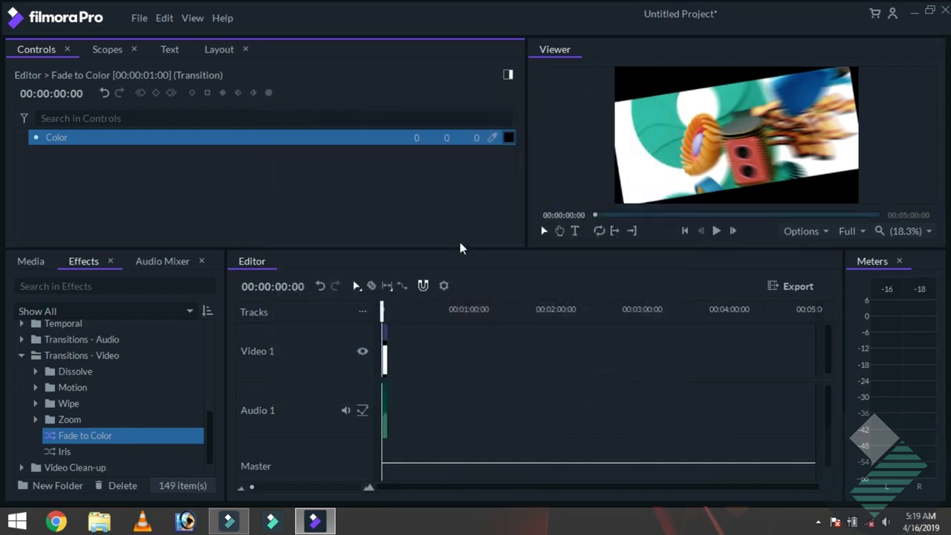
Step: Add Filmora Nw Intro.mp4 to Video 1 and apply an Octagon Iris transition with 84.0 rotation
left_click(31, 261)
mouse_move(77, 392)
left_mouse_down()
mouse_move(332, 373)
mouse_move(393, 352)
left_mouse_up()
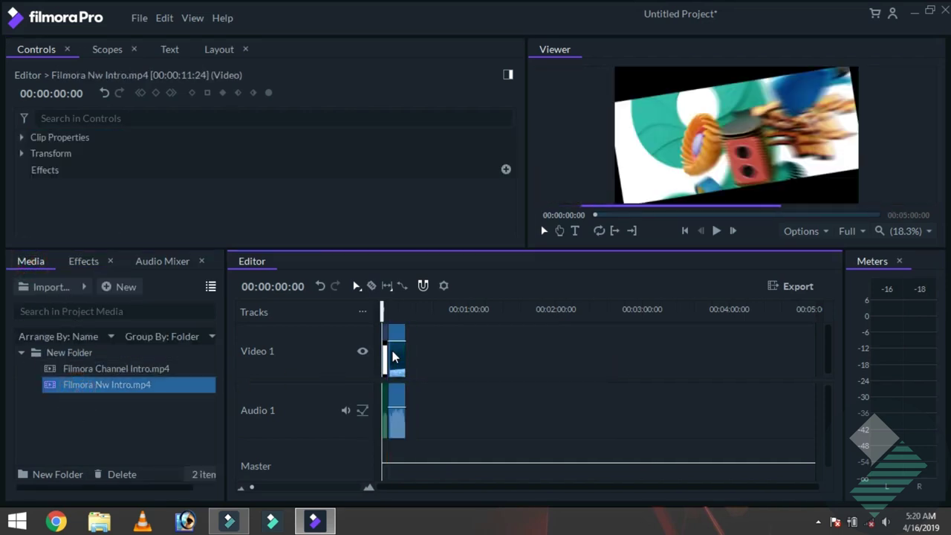
left_click(84, 262)
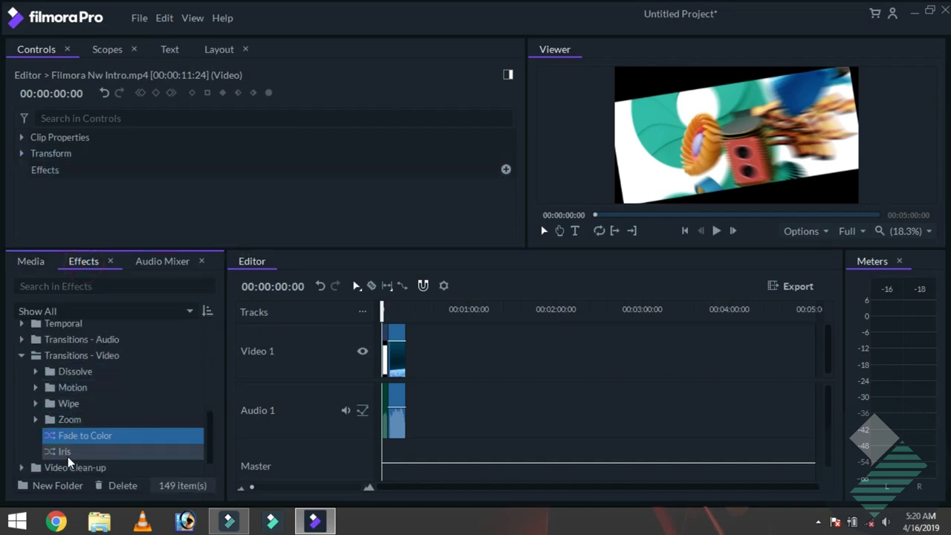
left_click_drag(67, 456, 389, 362)
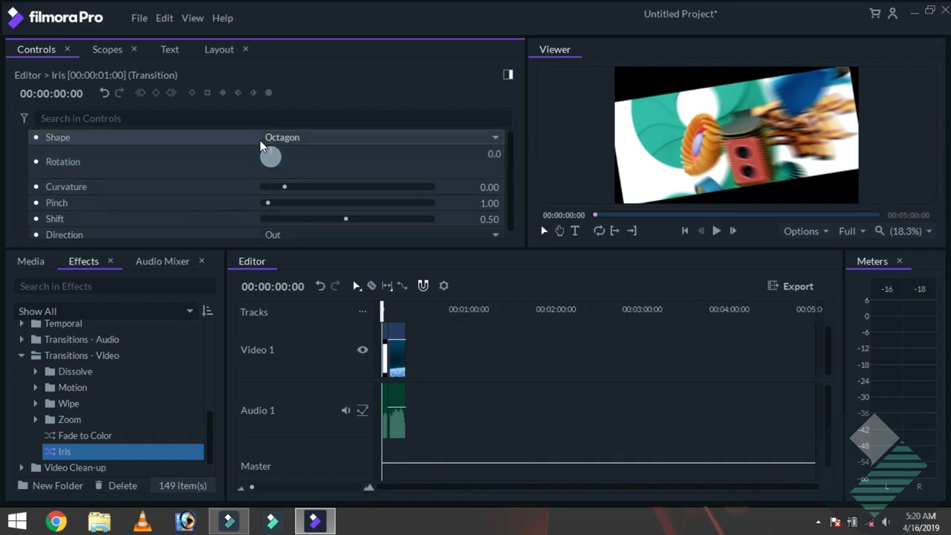
left_click_drag(270, 156, 279, 160)
left_click_drag(387, 312, 382, 311)
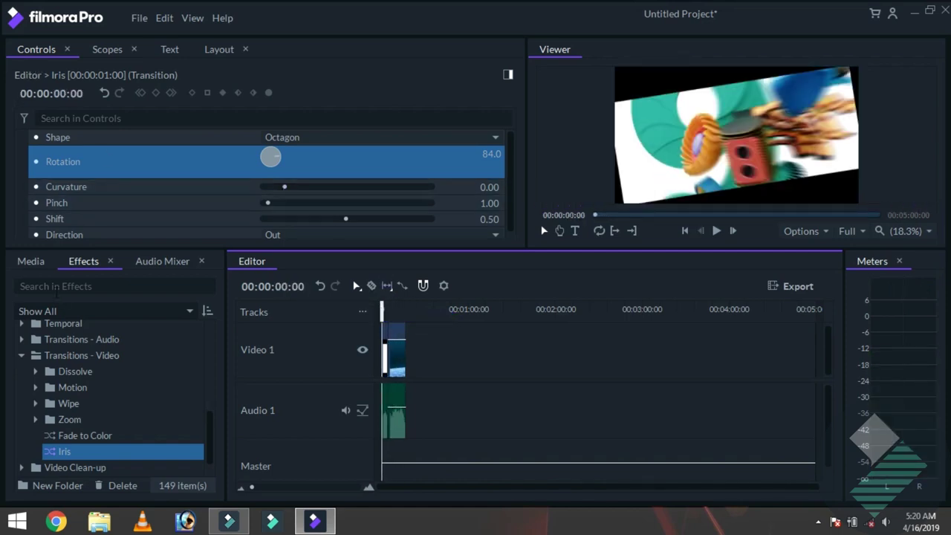
left_click(35, 263)
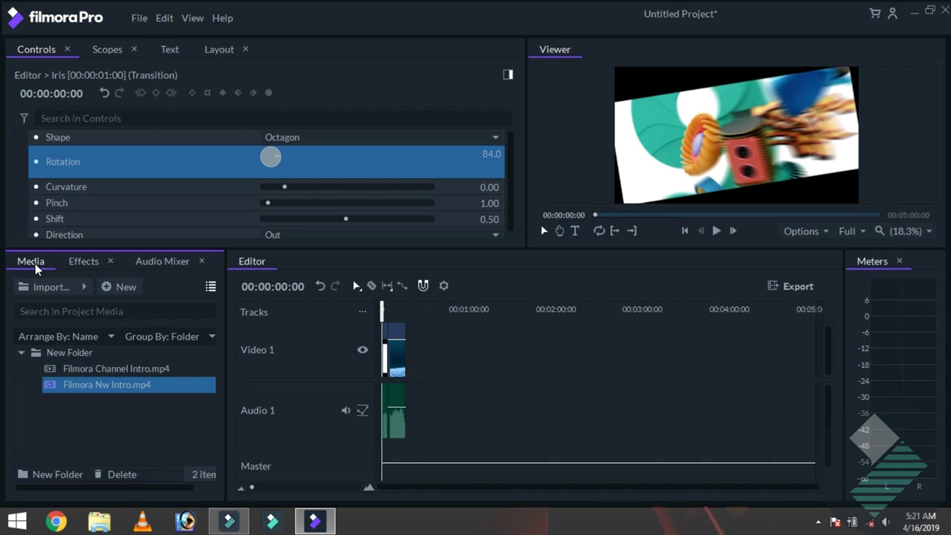
left_click(145, 16)
left_click(283, 21)
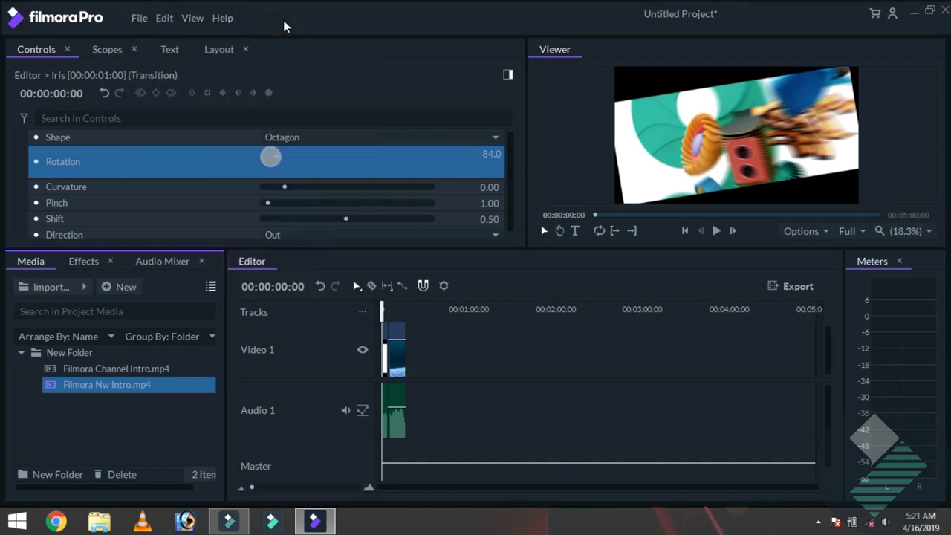